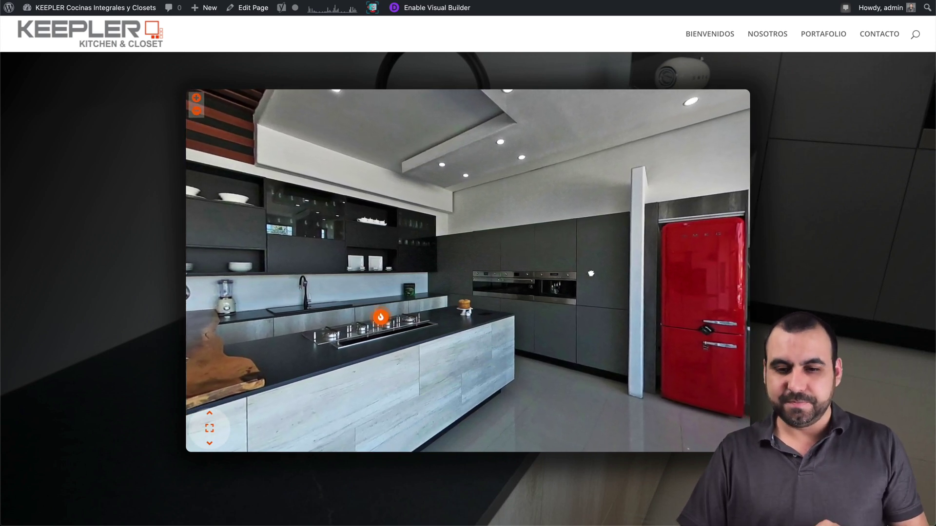
Step: Turn the kitchen panorama toward the red hood, then tilt up to the ceiling and down to the floor
left_click_drag(591, 273, 554, 263)
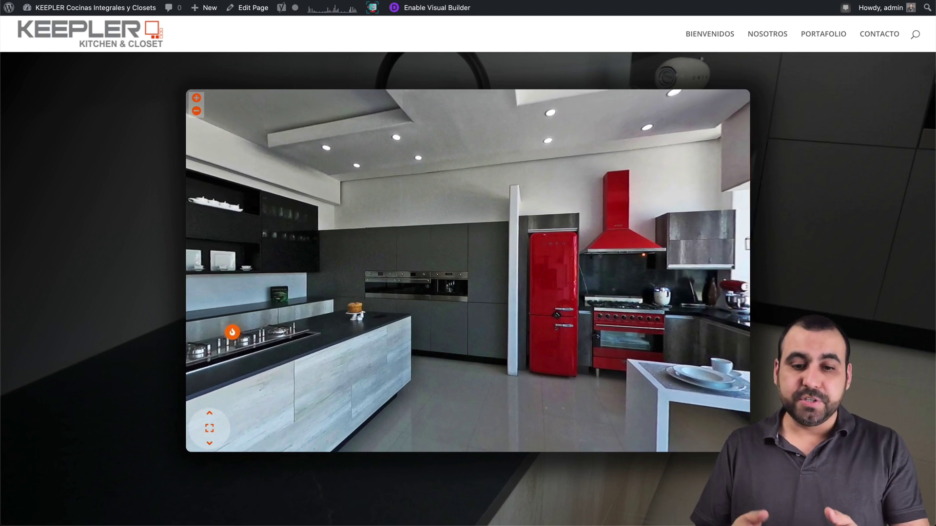
left_click_drag(471, 332, 497, 20)
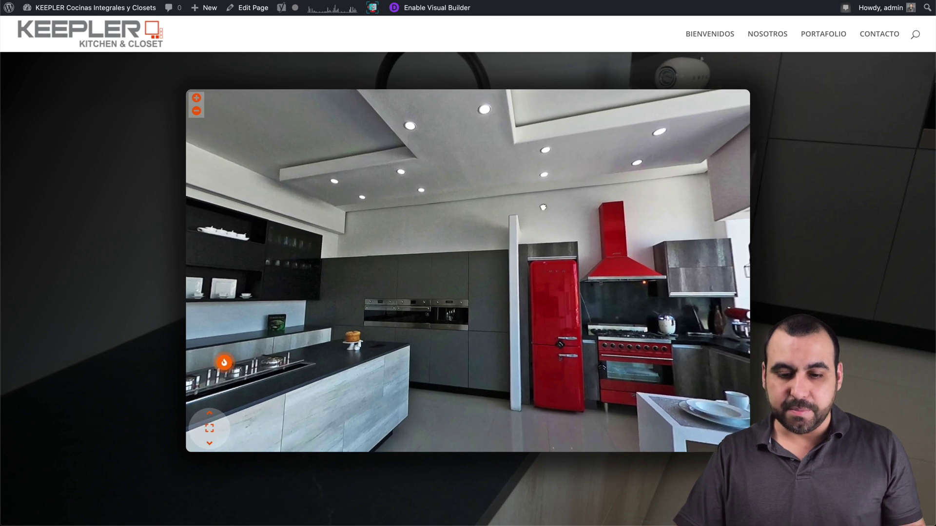
left_click_drag(543, 207, 536, 380)
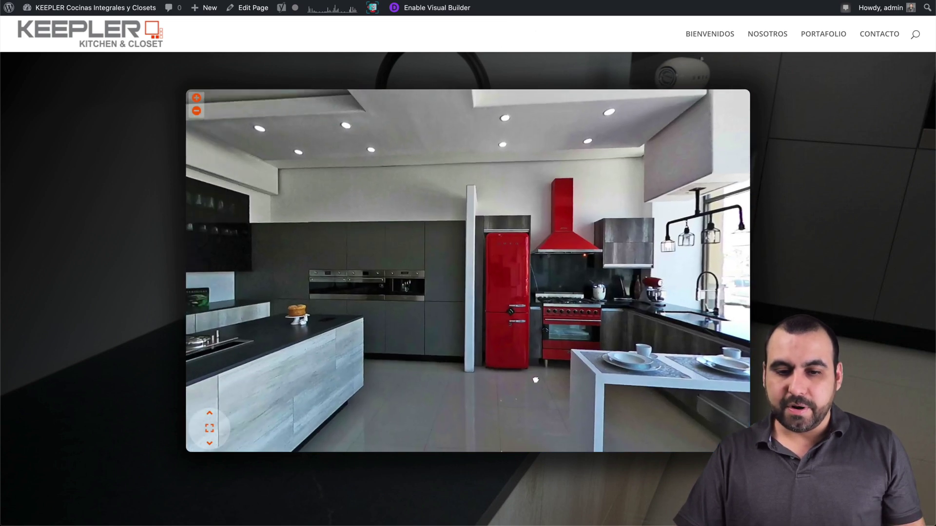
Step: Zoom in on the ovens, zoom back out, then swing to the bar stools and the island's Parrilla hotspot
scroll(515, 282, "up", 1)
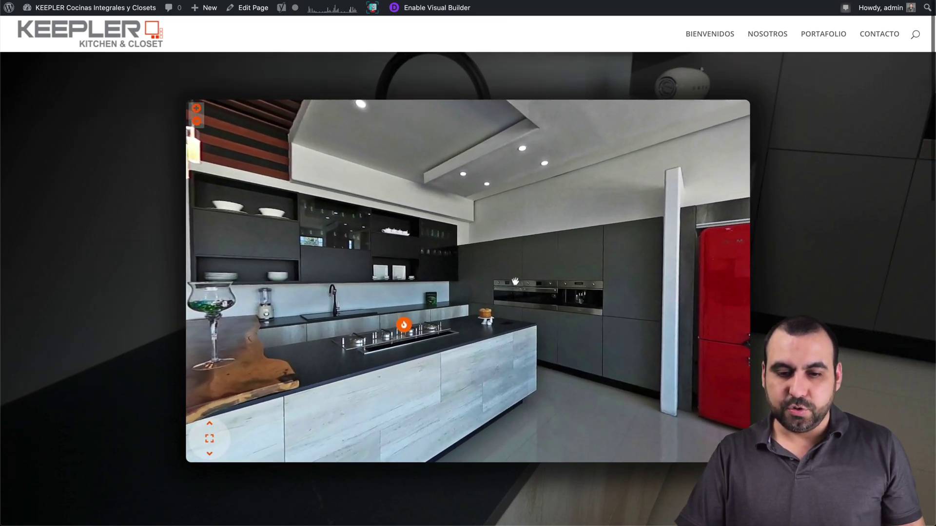
scroll(515, 282, "up", 5)
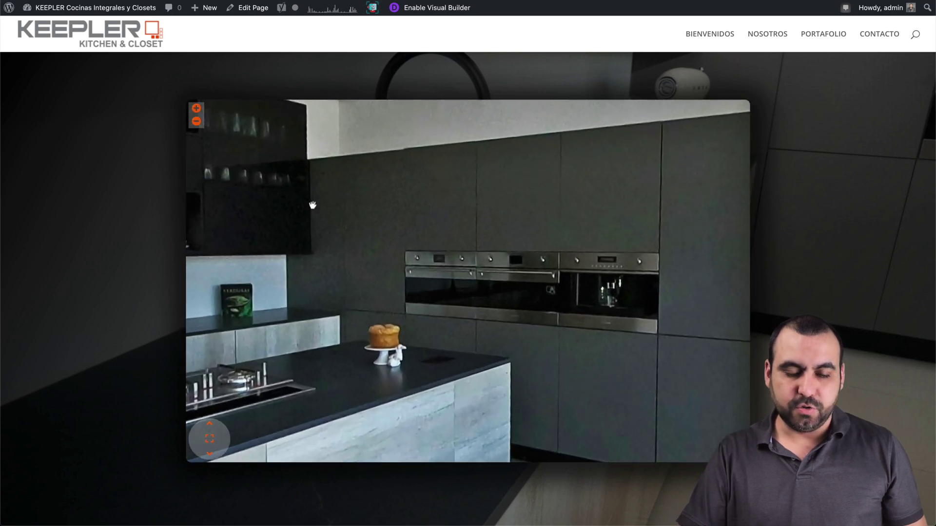
scroll(313, 205, "down", 8)
scroll(336, 203, "up", 8)
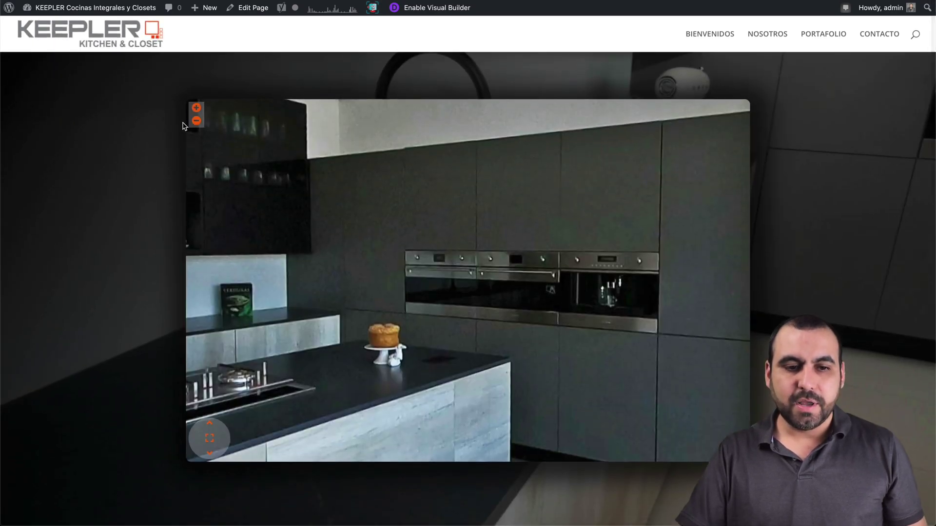
left_click(195, 121)
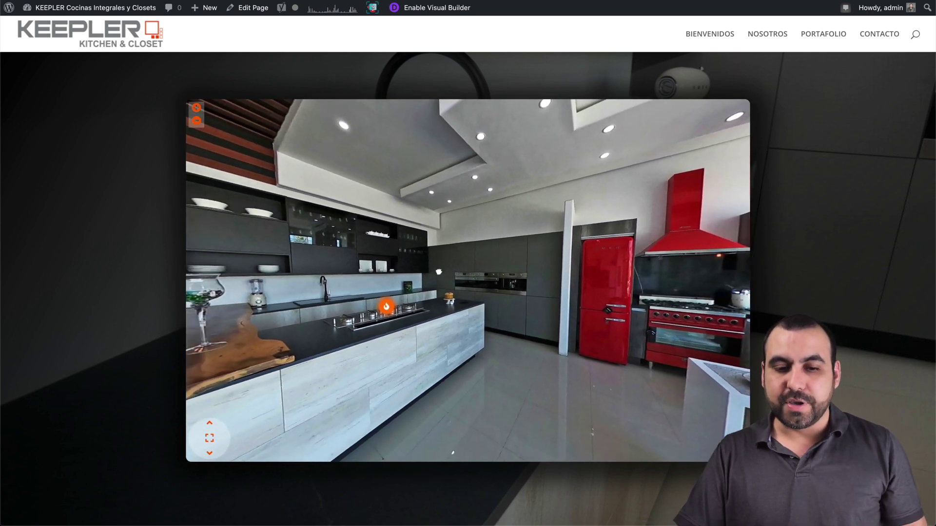
left_click_drag(286, 278, 421, 249)
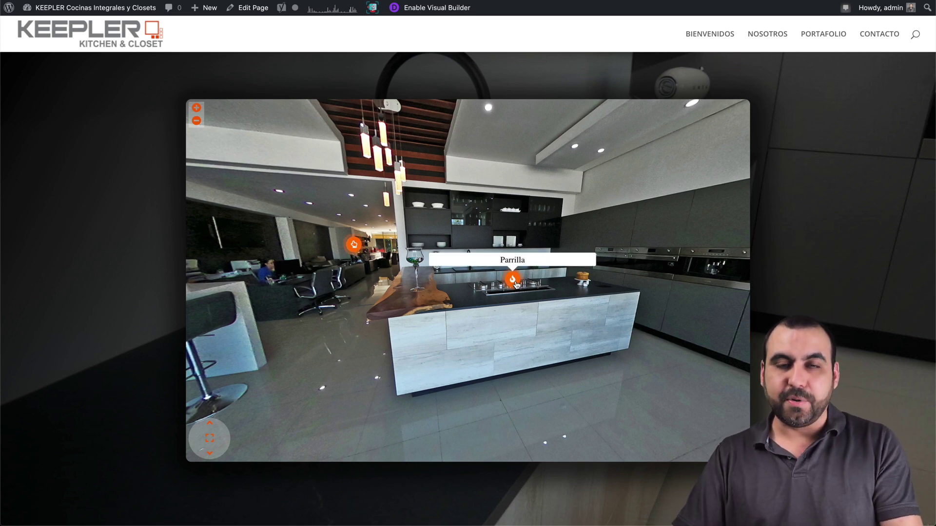
left_click_drag(515, 283, 522, 346)
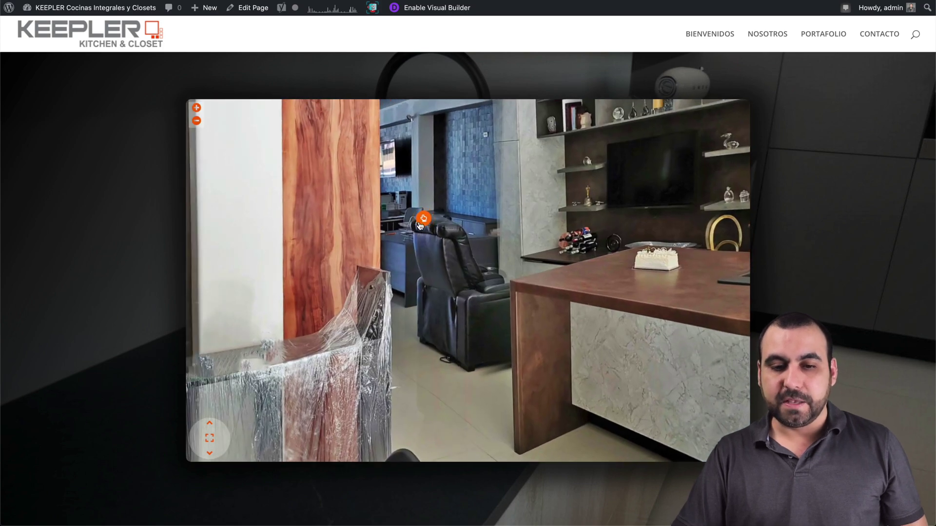
Step: Jump from the office scene back to the kitchen and rotate toward the red fridge and island
left_click(422, 221)
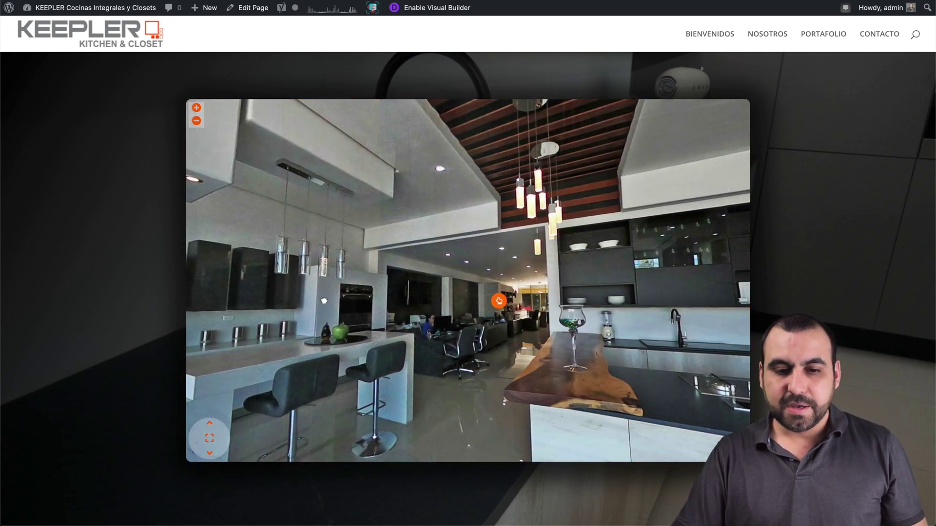
left_click_drag(323, 301, 454, 273)
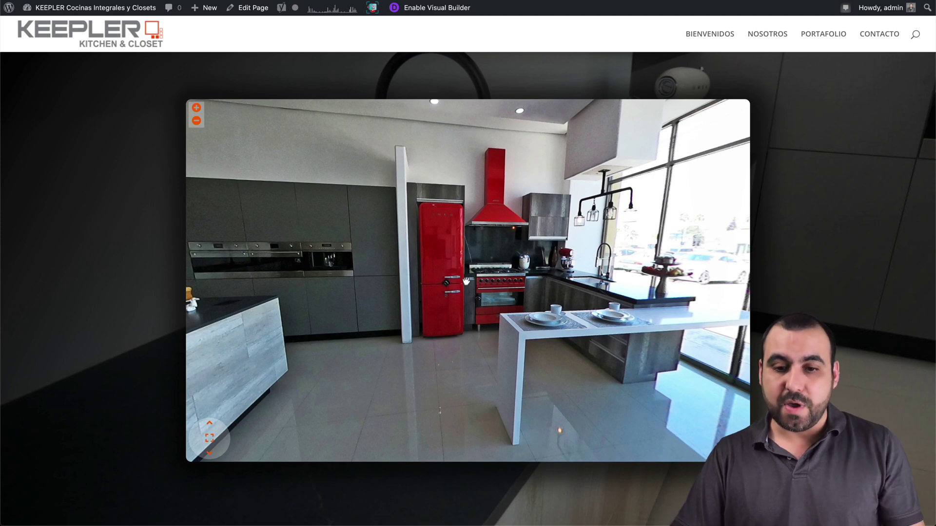
left_click_drag(467, 254, 608, 272)
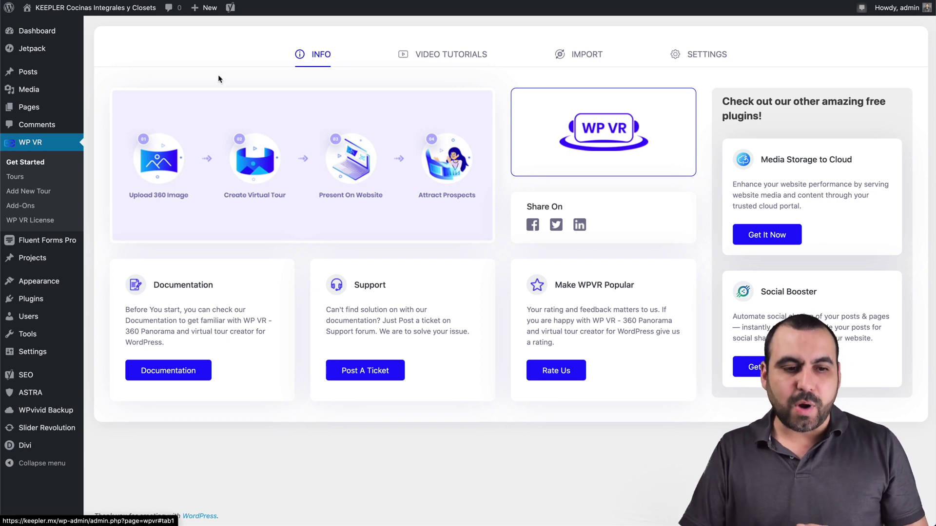
Step: Open the Keepler tour's Edit Tour screen from the WP VR Tours list
left_click(16, 179)
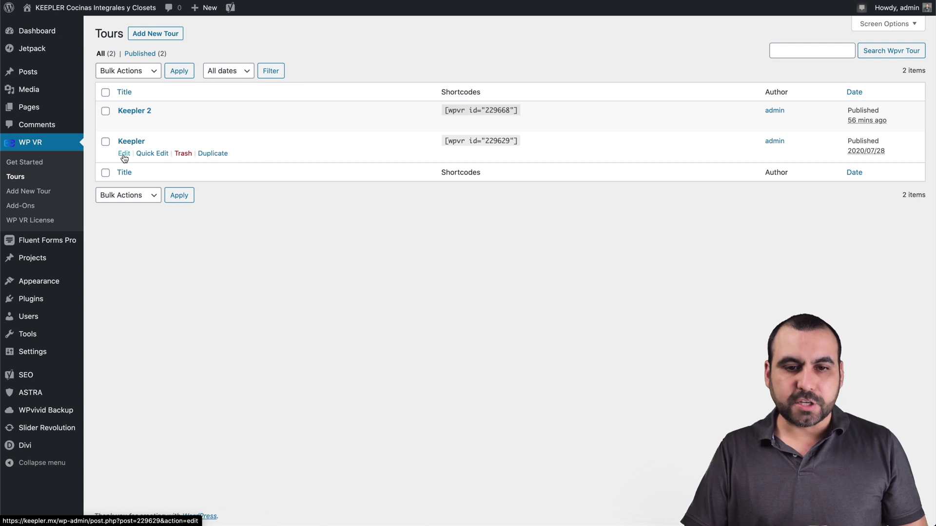
left_click(123, 155)
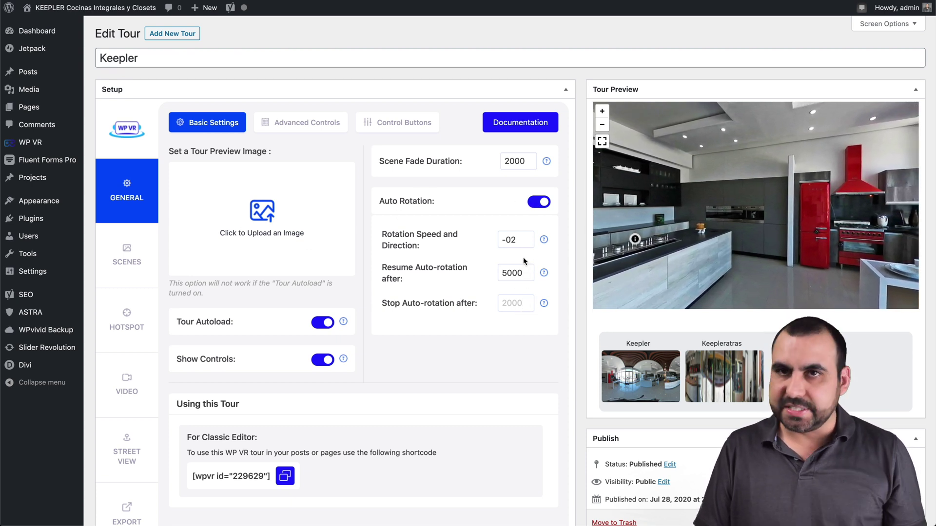
Step: Review Basic Settings: autoload, controls, auto-rotation speed -02 resuming after 5000, all left unchanged
scroll(507, 324, "down", 2)
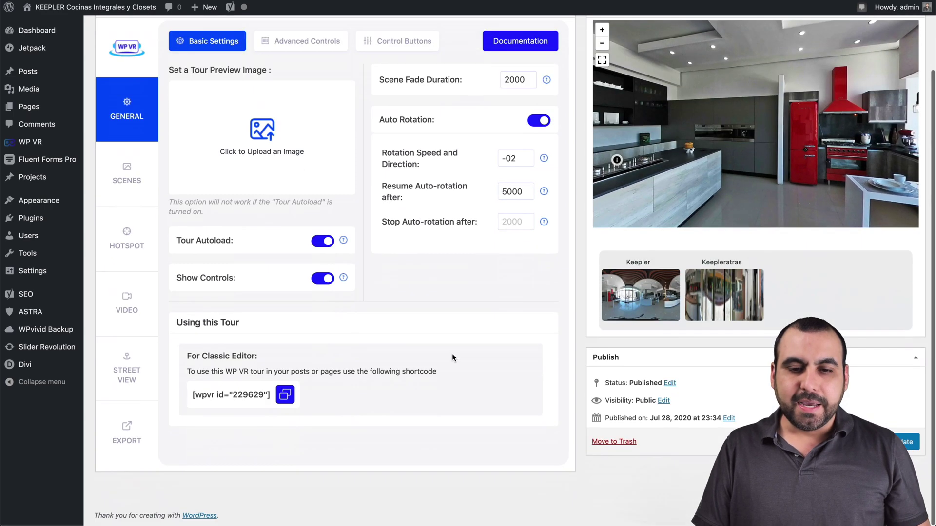
double_click(502, 192)
left_click(494, 198)
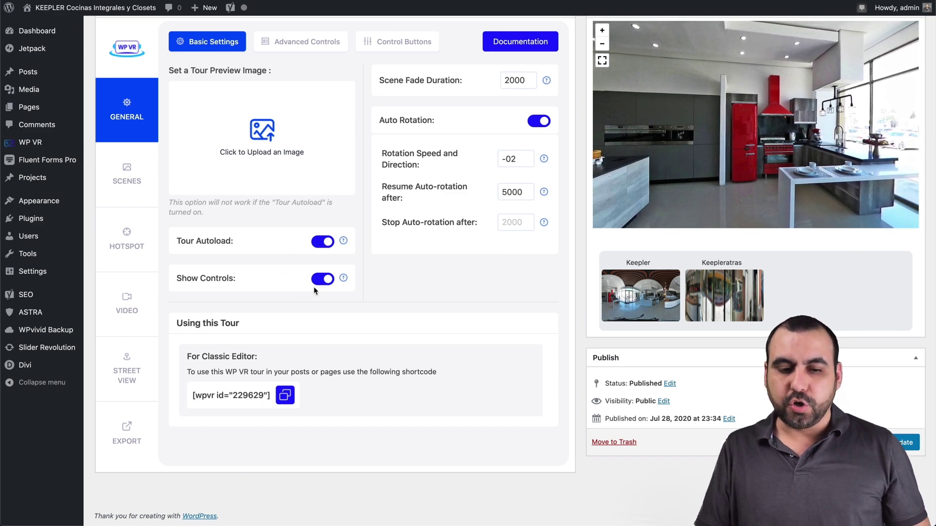
scroll(378, 292, "up", 2)
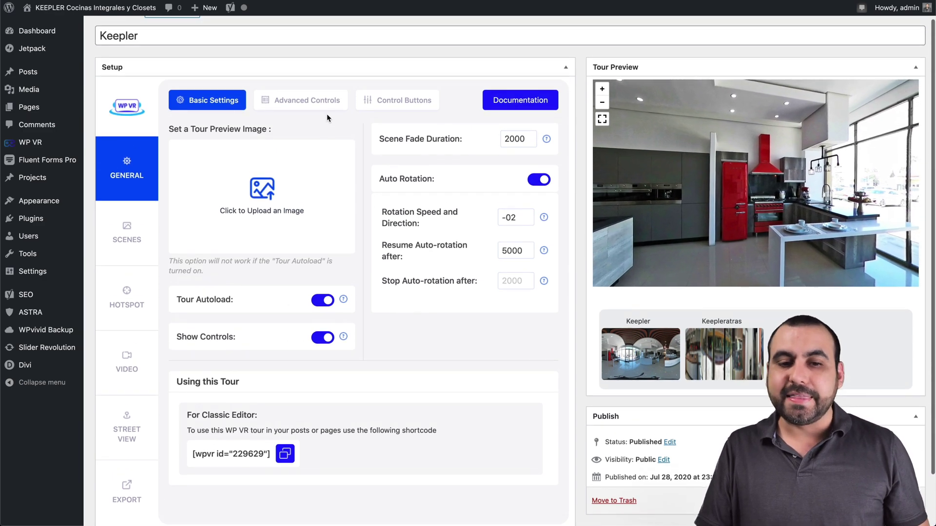
Step: Review the Advanced Controls toggles and Tour Background Music, then show the orange Control Buttons settings
left_click(327, 109)
scroll(288, 122, "down", 1)
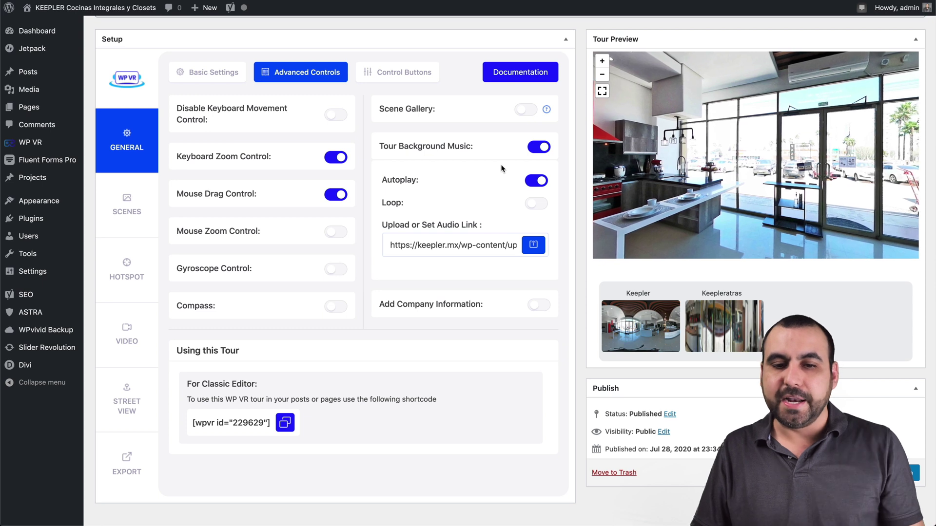
left_click_drag(382, 143, 478, 148)
left_click(478, 148)
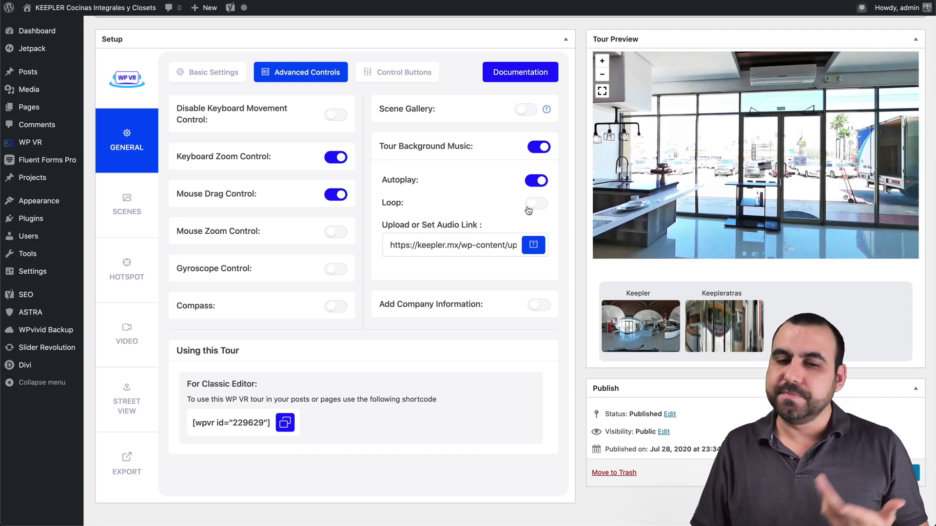
left_click(393, 75)
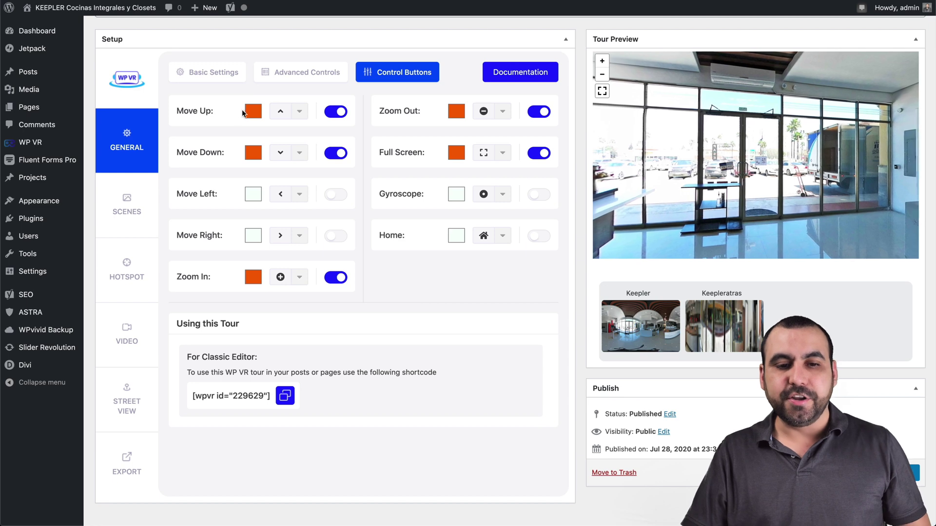
Step: Search the Move Up icon list for 'arrow', keep the icon unchanged, and bring up the scene settings
left_click(299, 111)
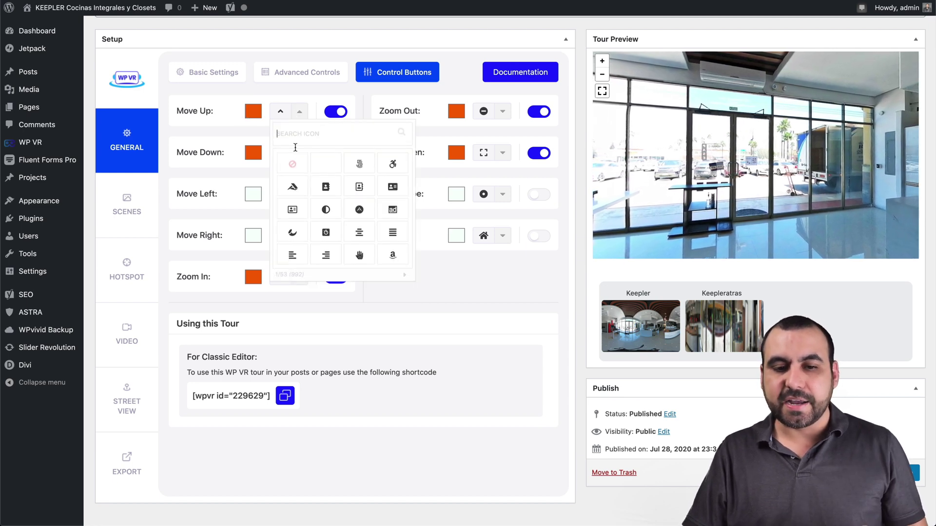
scroll(355, 223, "down", 1)
scroll(321, 150, "up", 1)
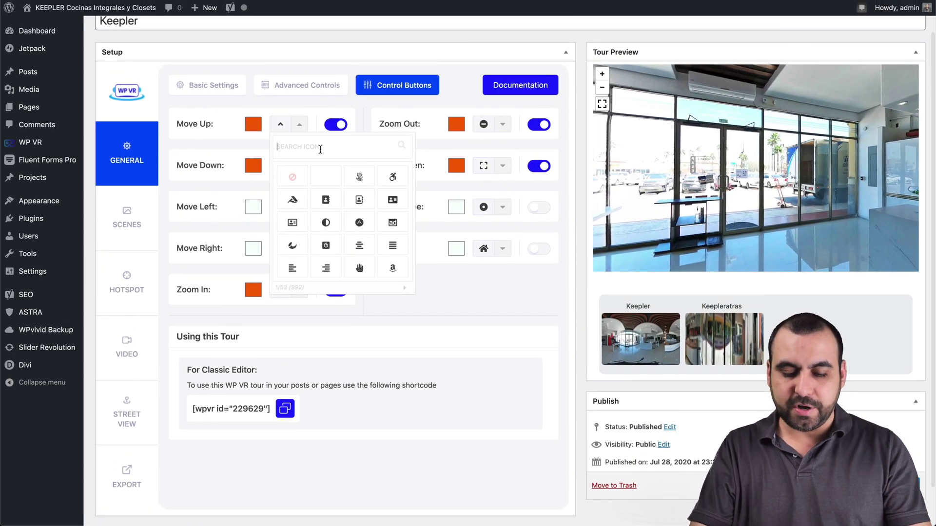
left_click(320, 149)
type("arrow")
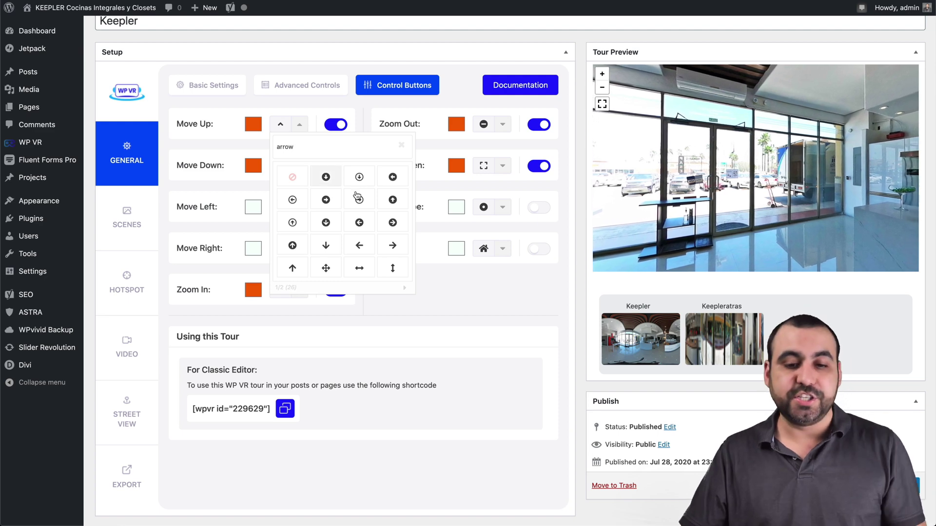
left_click(473, 294)
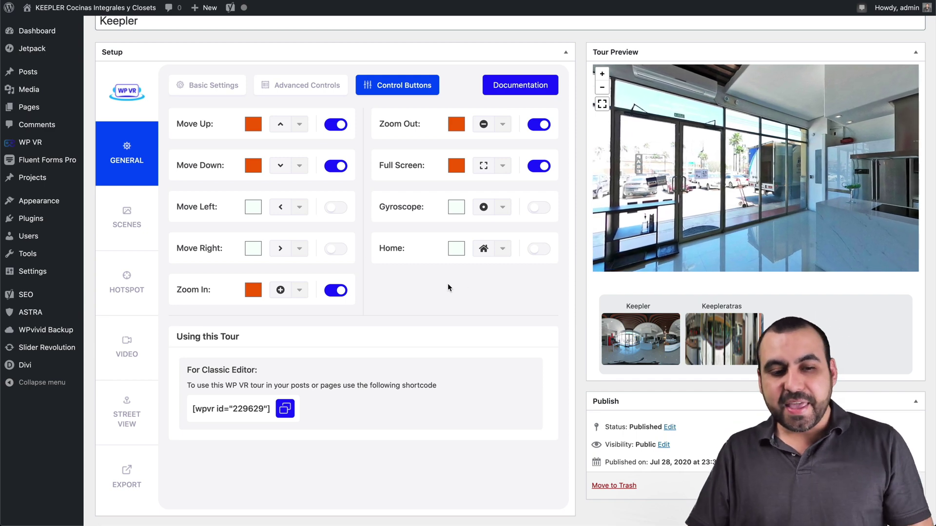
left_click(127, 219)
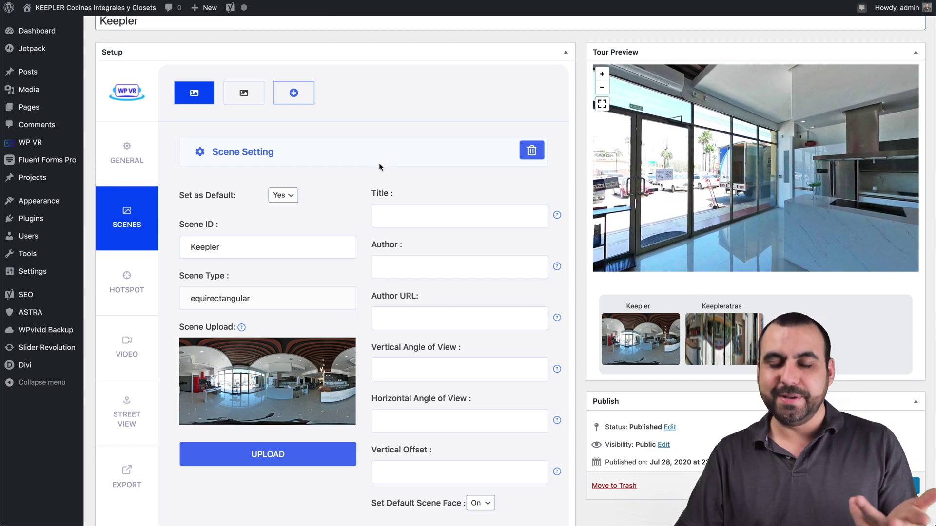
Step: Scroll the Keepler scene settings to confirm Limit Vertical Scene Grab on with Min Pitch -70
scroll(381, 166, "down", 1)
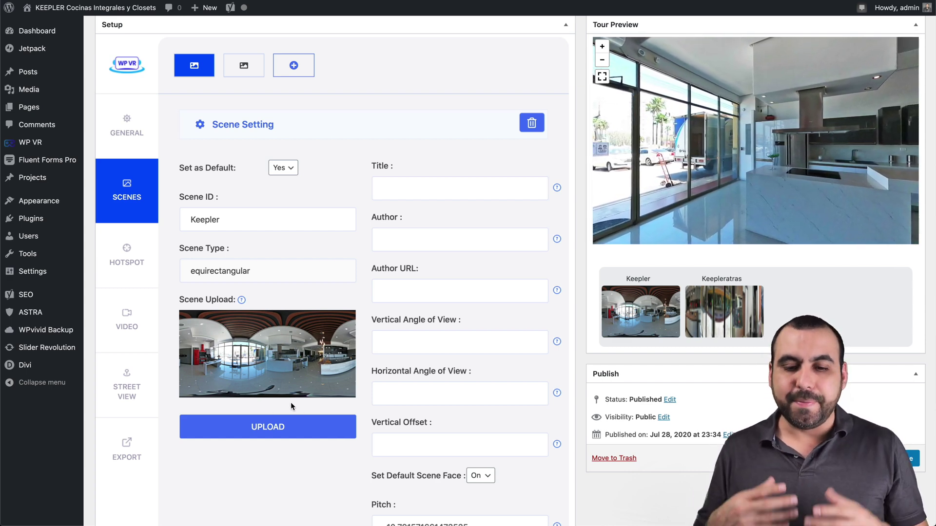
scroll(290, 406, "down", 10)
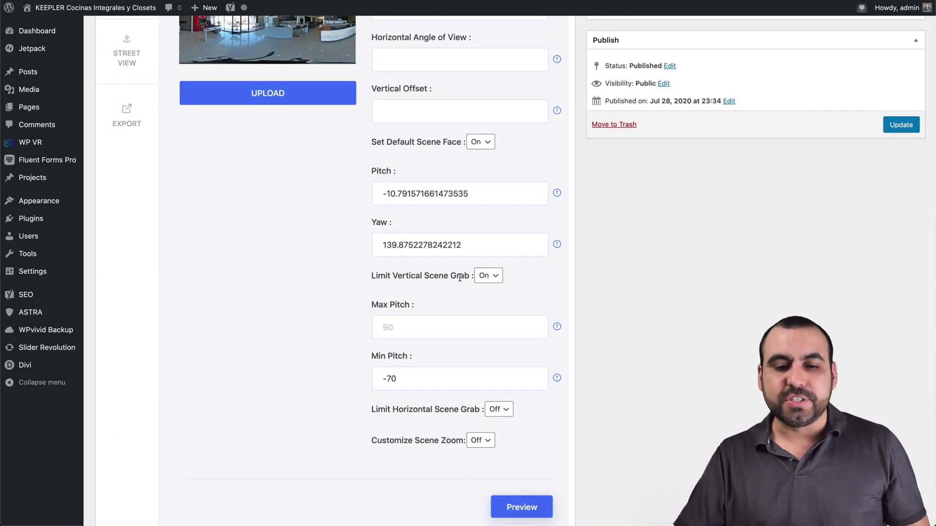
scroll(654, 282, "up", 1)
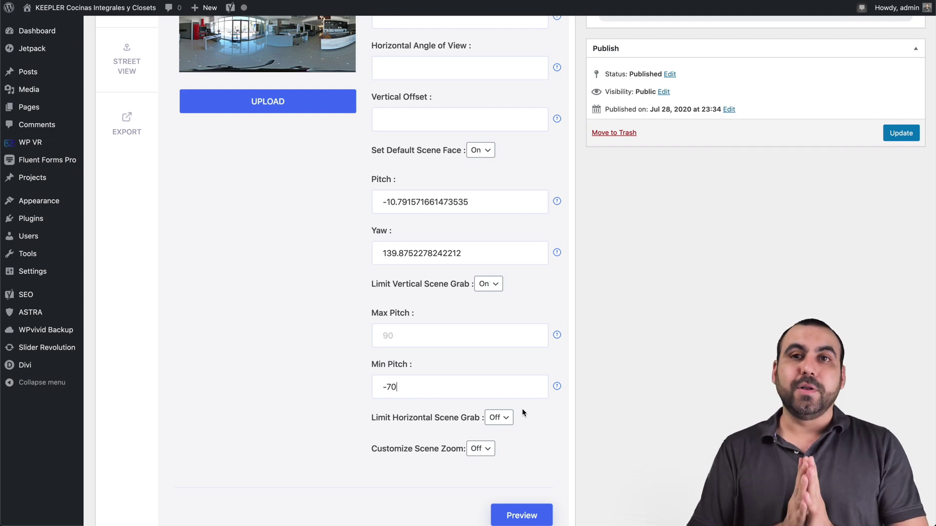
scroll(832, 294, "up", 8)
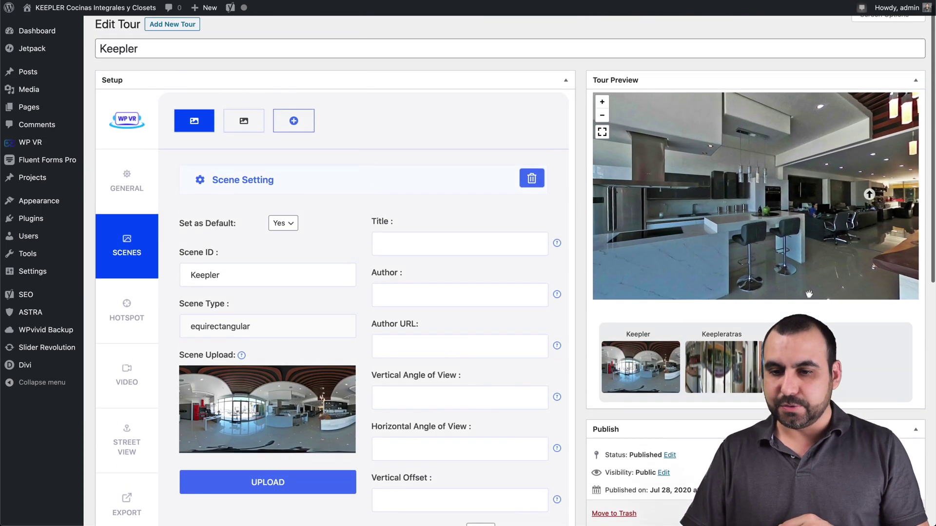
mouse_move(728, 210)
left_mouse_down()
mouse_move(645, 220)
mouse_move(854, 216)
mouse_move(722, 218)
left_mouse_up()
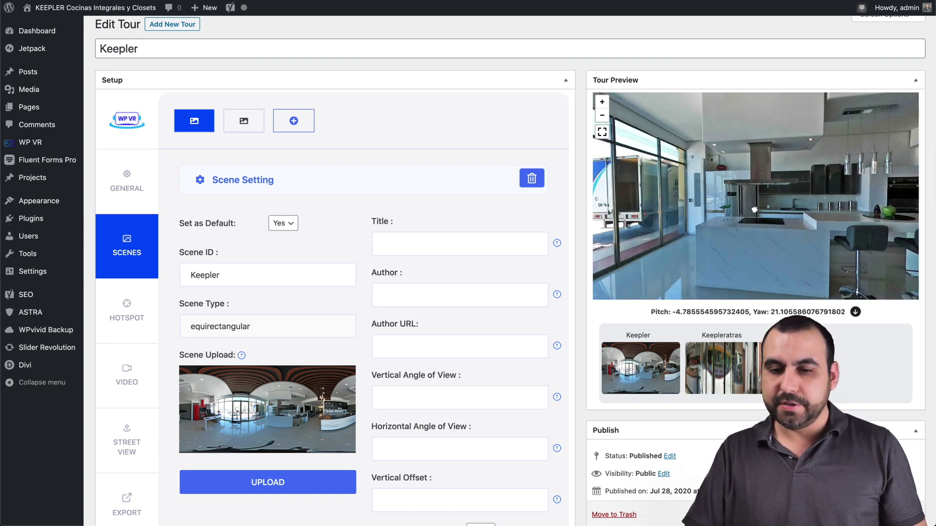
left_click_drag(686, 216, 698, 217)
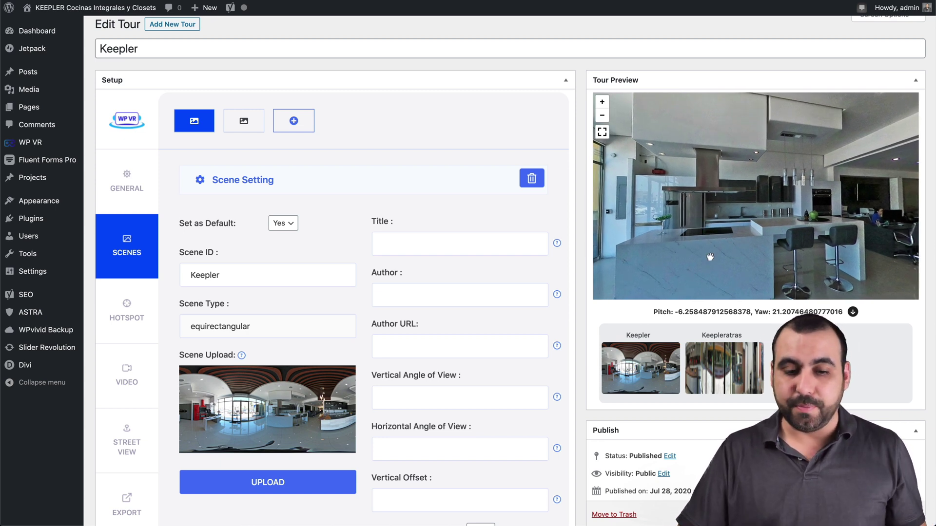
scroll(642, 362, "down", 3)
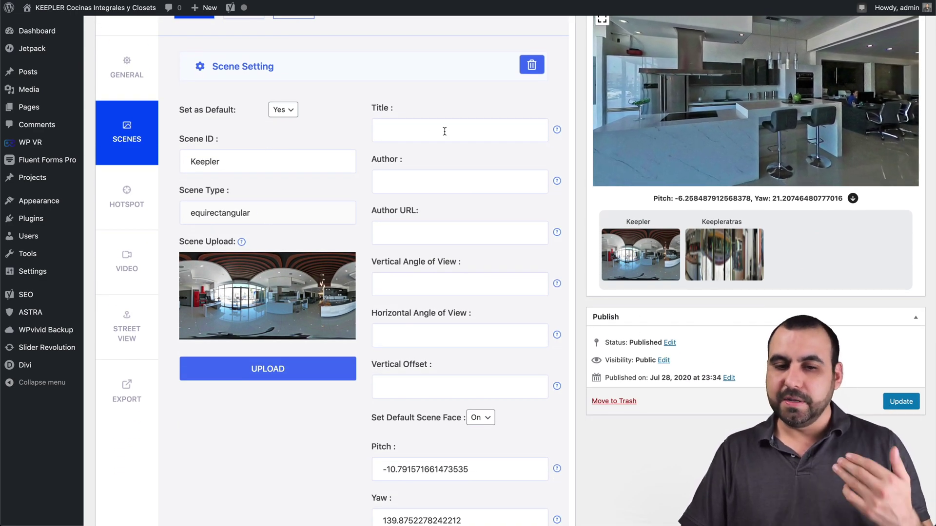
scroll(446, 395, "down", 4)
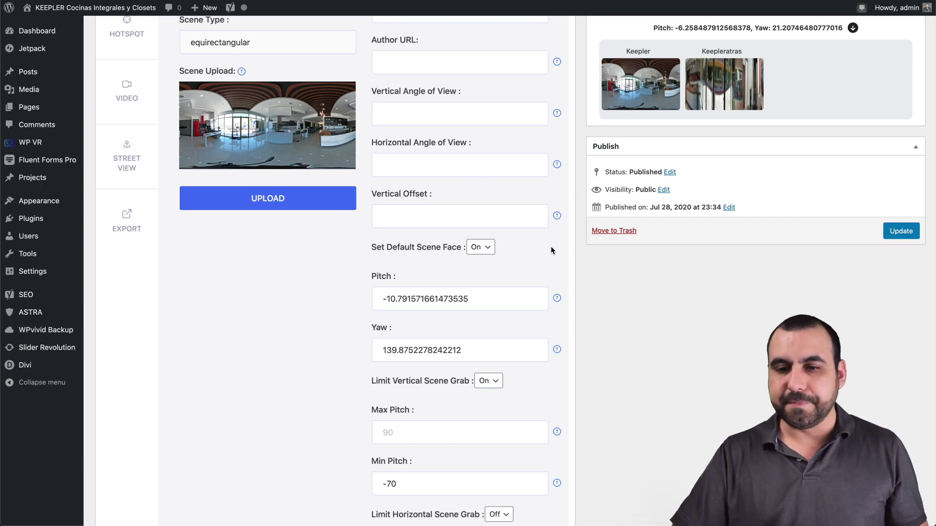
scroll(551, 246, "up", 7)
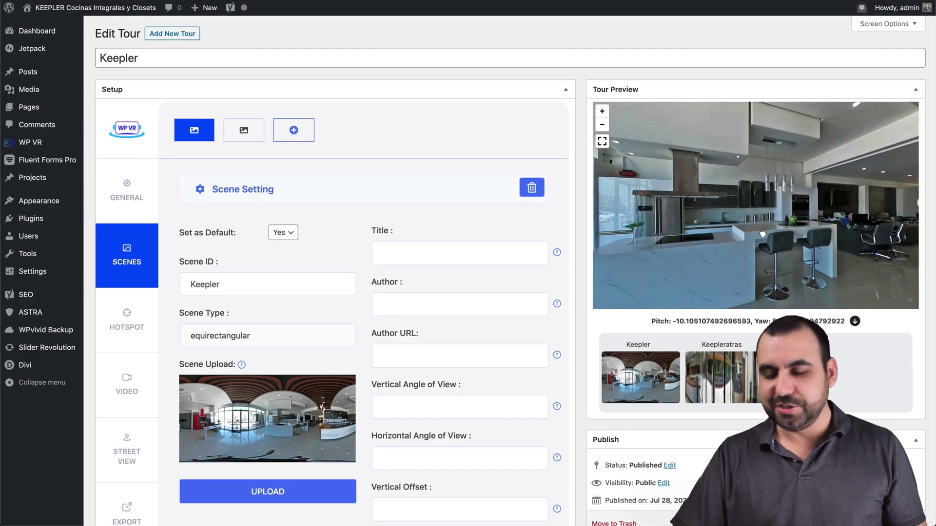
left_click_drag(763, 234, 720, 211)
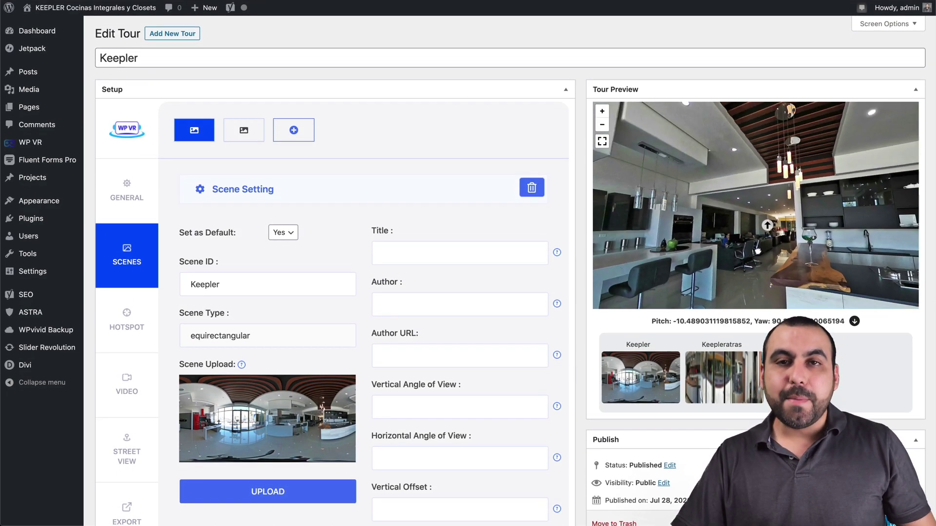
left_click_drag(757, 251, 772, 178)
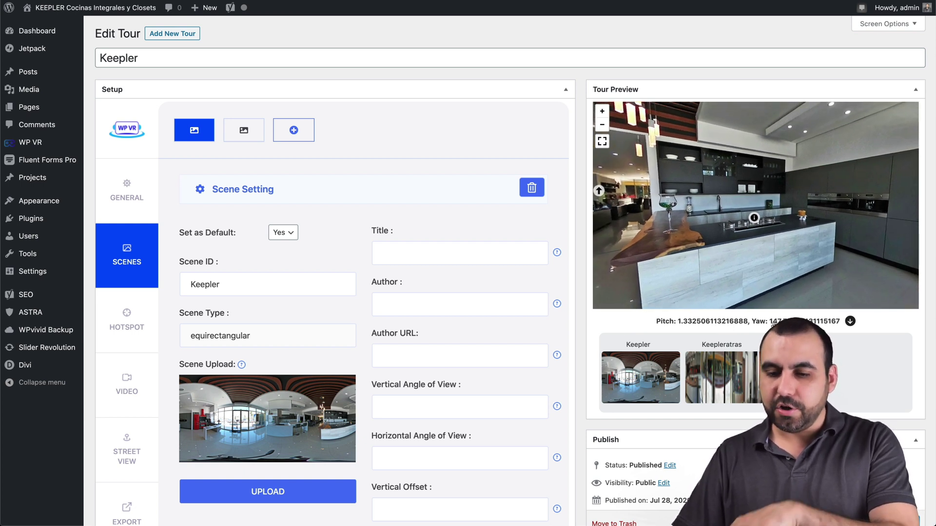
scroll(538, 377, "down", 5)
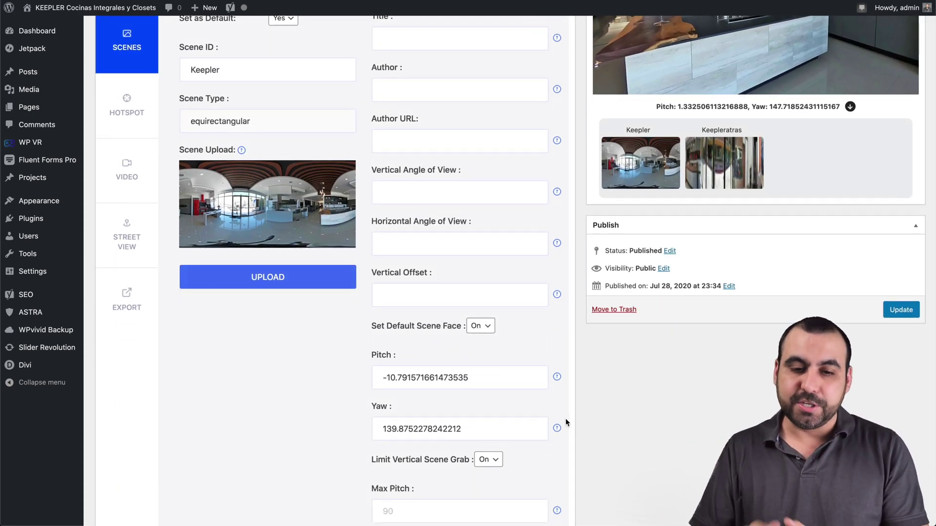
scroll(567, 422, "up", 1)
scroll(566, 423, "up", 4)
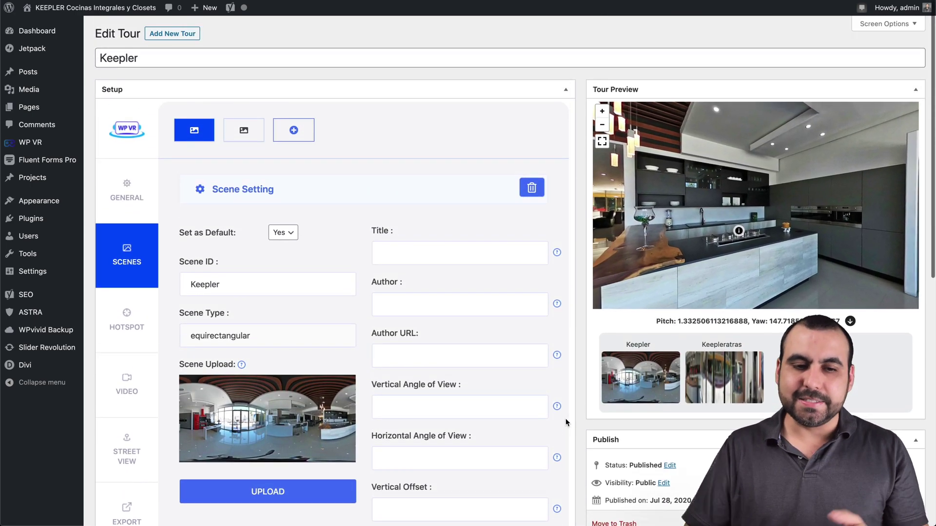
left_click(242, 135)
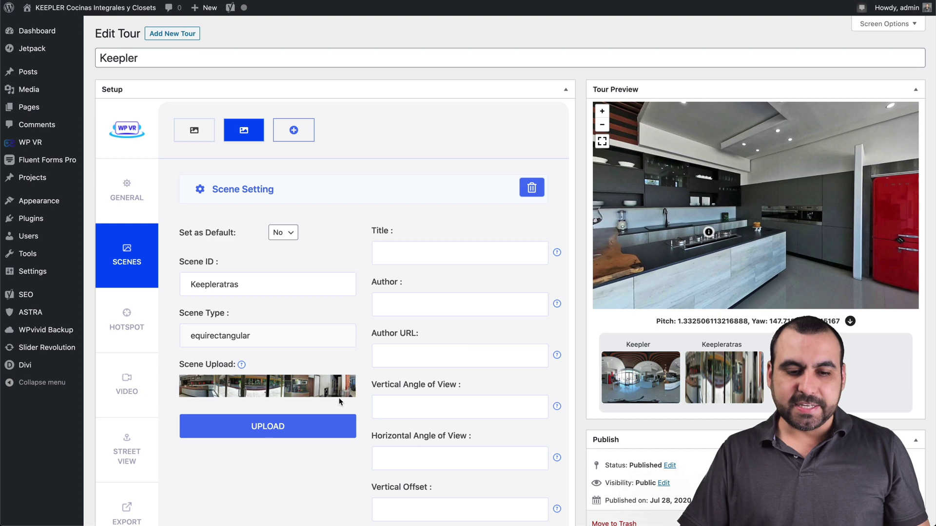
Step: Find the Keepleratras scene's Max Pitch of 20, clear it, and refresh the tour preview
scroll(338, 398, "down", 2)
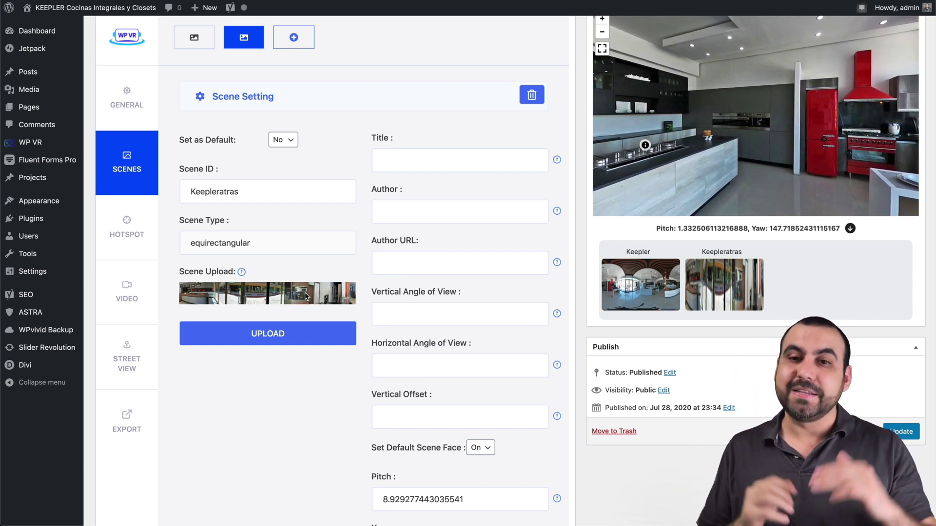
scroll(306, 295, "up", 3)
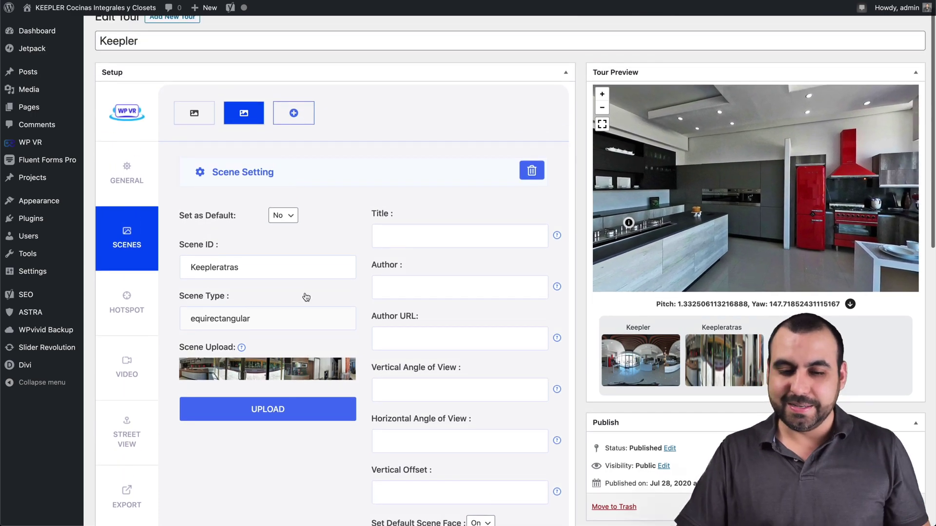
scroll(307, 297, "down", 10)
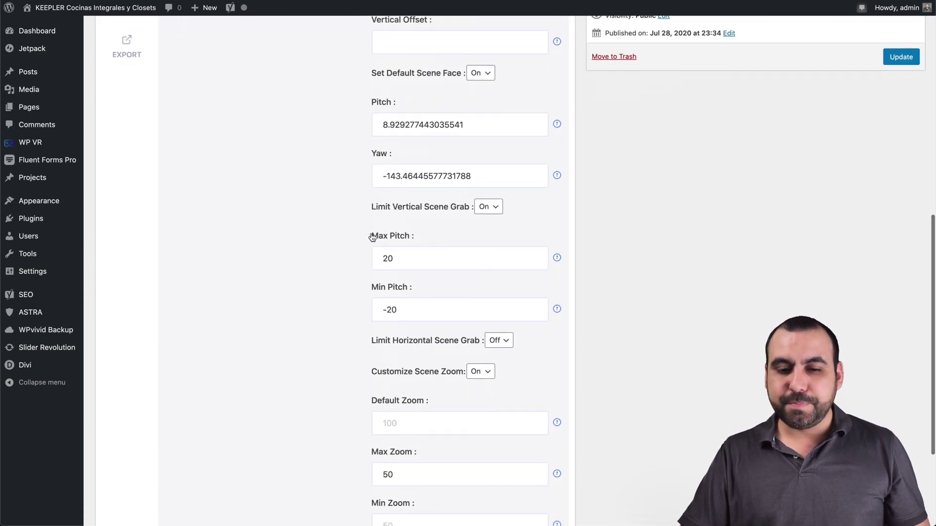
left_click_drag(368, 235, 436, 236)
scroll(426, 297, "up", 1)
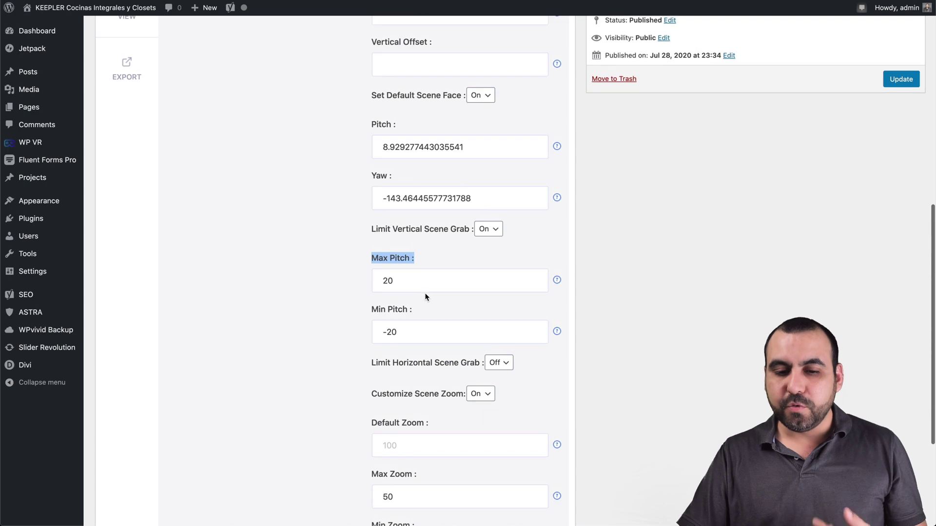
double_click(414, 283)
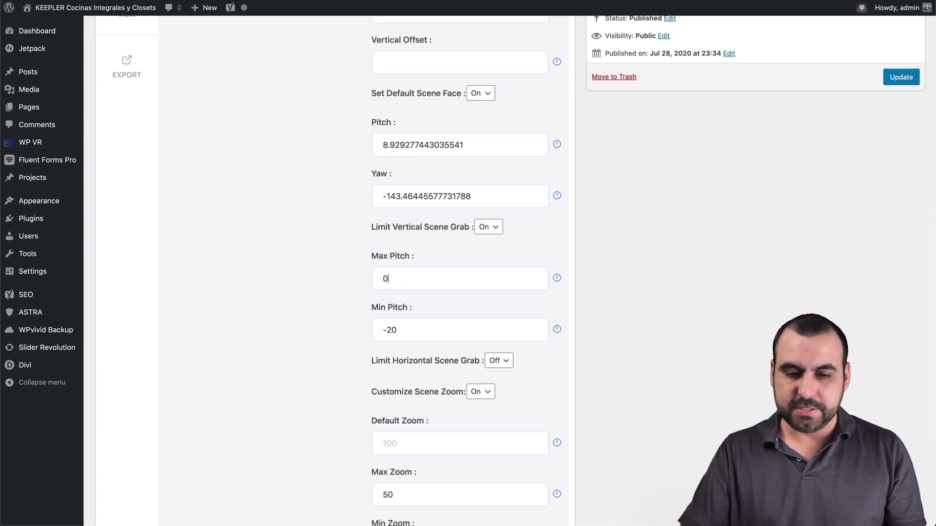
scroll(517, 319, "down", 5)
left_click(541, 440)
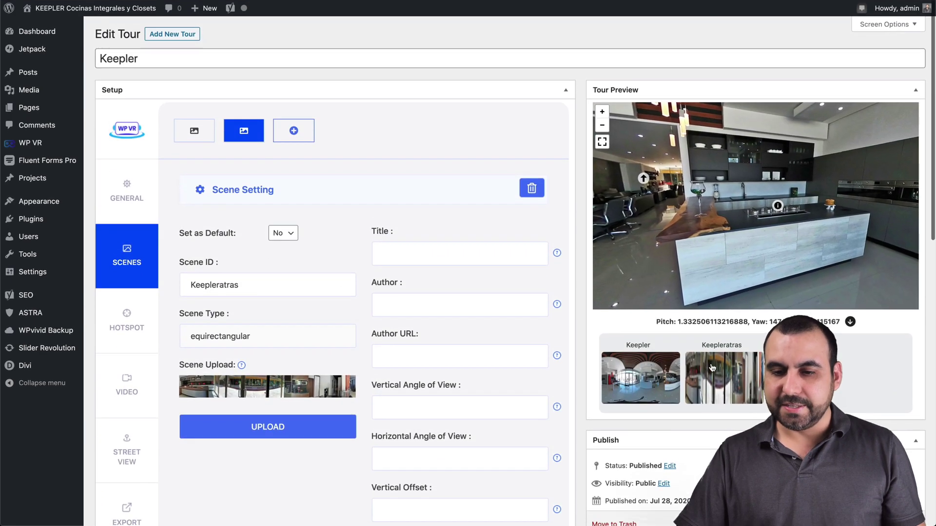
Step: Tilt the Keepleratras preview upward, then re-enter 20 in Max Pitch and refresh the preview
left_click(714, 370)
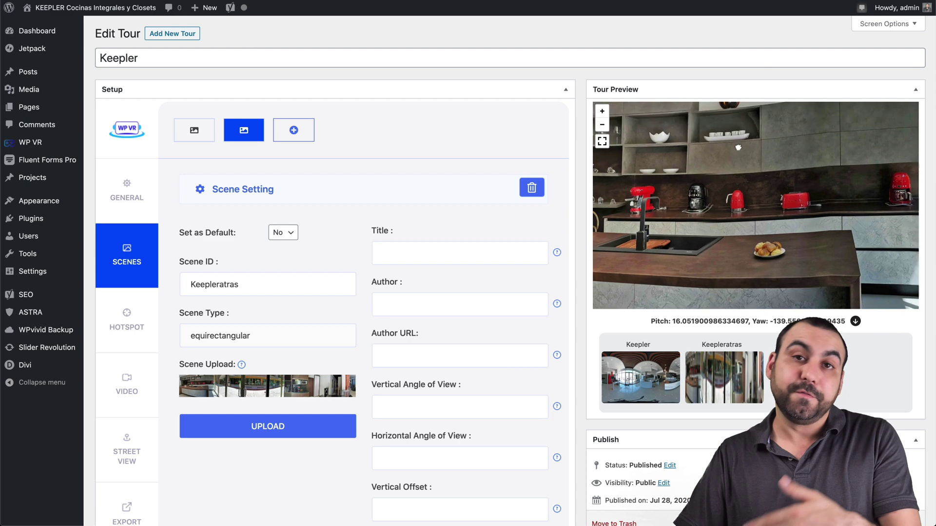
mouse_move(738, 147)
left_mouse_down()
mouse_move(744, 269)
mouse_move(746, 161)
left_mouse_up()
scroll(660, 409, "down", 8)
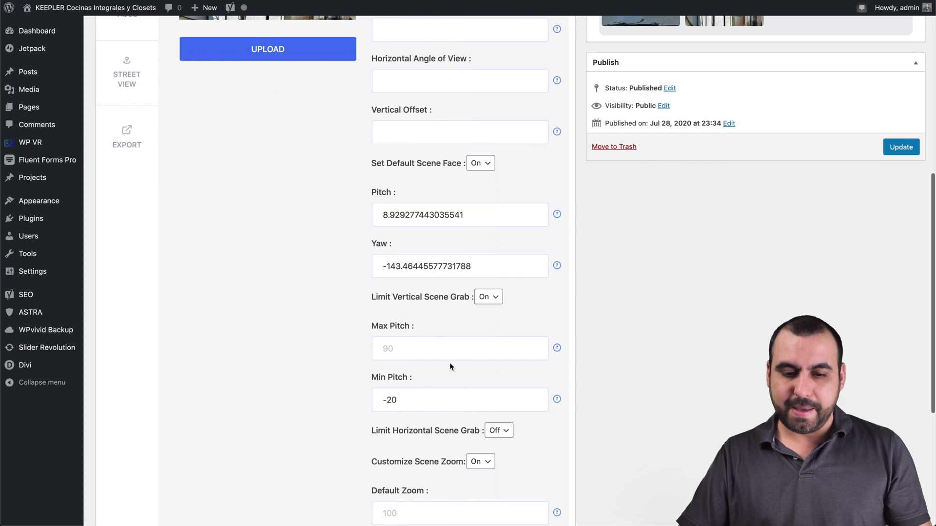
left_click(447, 353)
type("20")
scroll(454, 380, "down", 5)
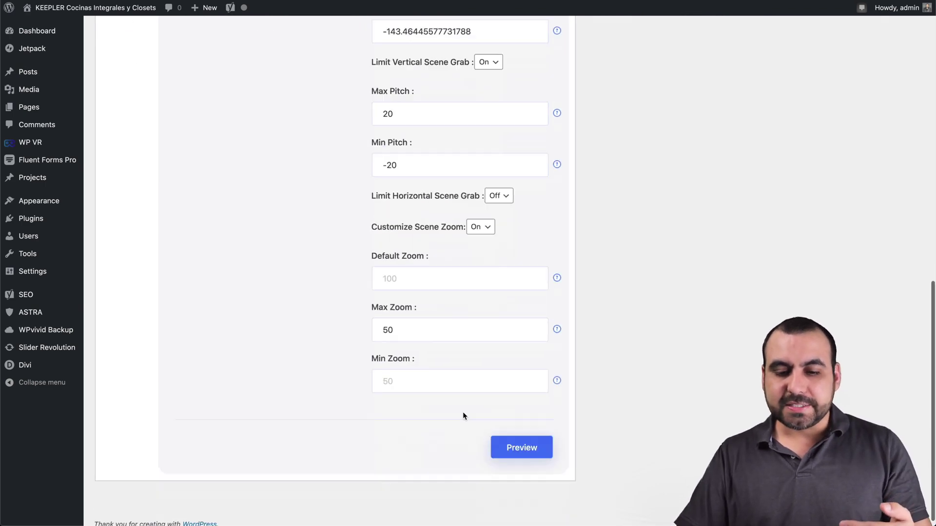
left_click(509, 446)
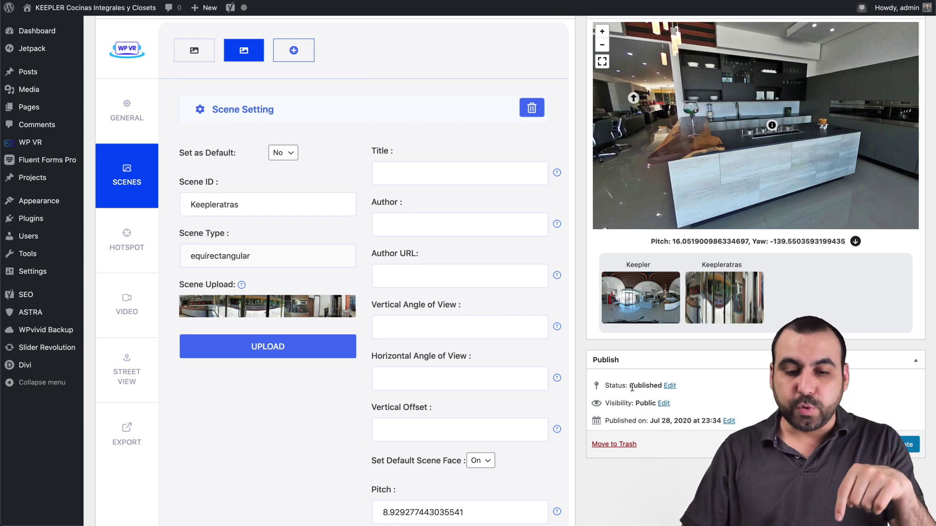
Step: Reload the tour preview with the restored pitch limits of 20 and -20
scroll(632, 388, "down", 3)
scroll(632, 387, "down", 5)
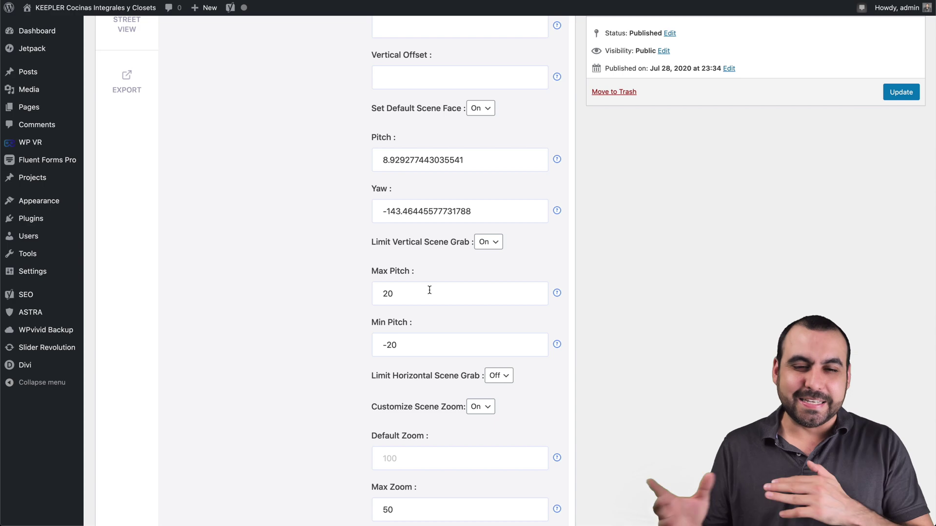
scroll(430, 290, "down", 2)
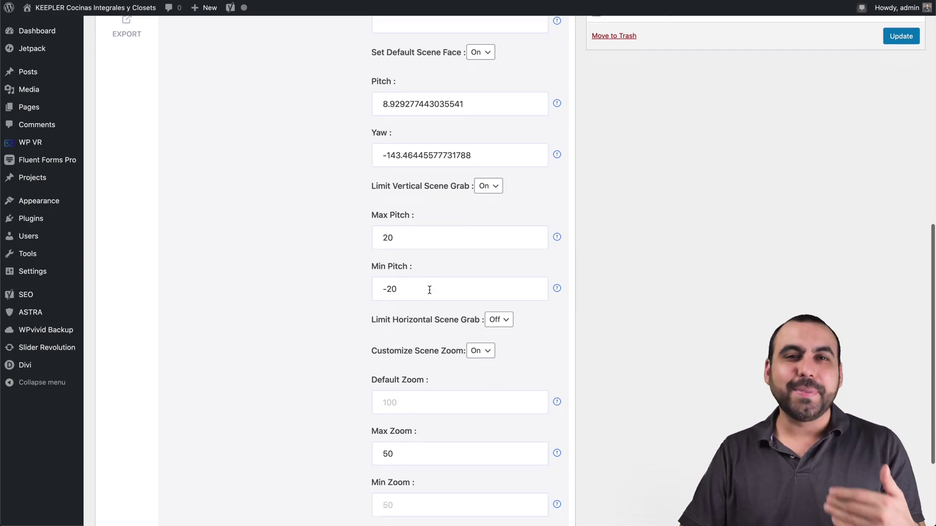
scroll(430, 290, "down", 3)
left_click(549, 438)
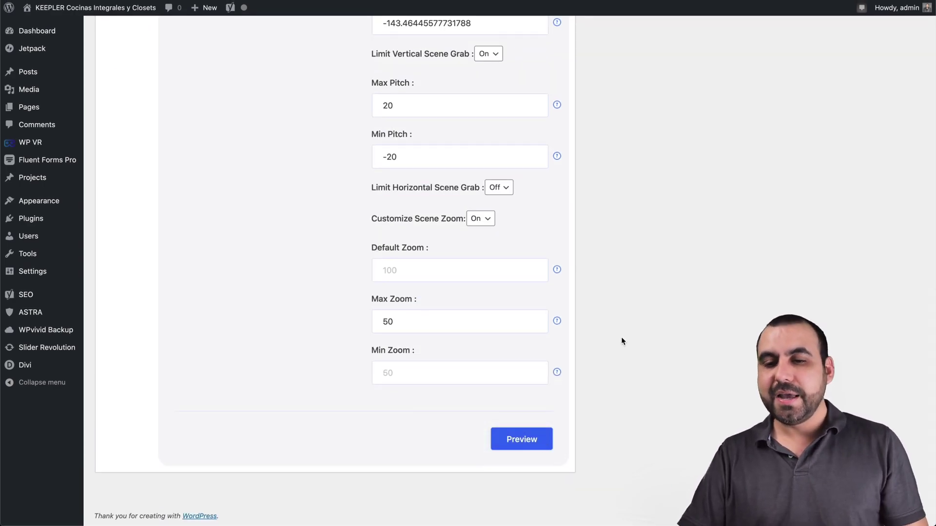
scroll(627, 334, "up", 2)
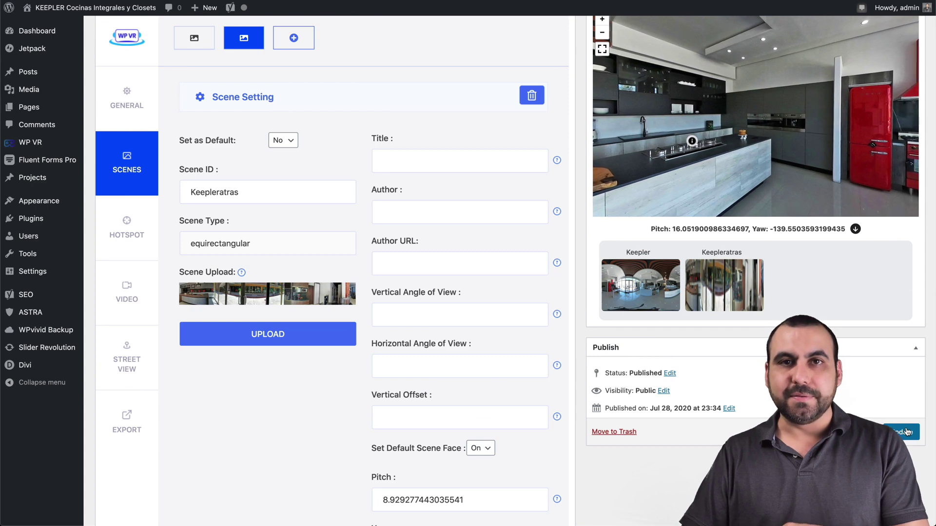
scroll(510, 324, "up", 4)
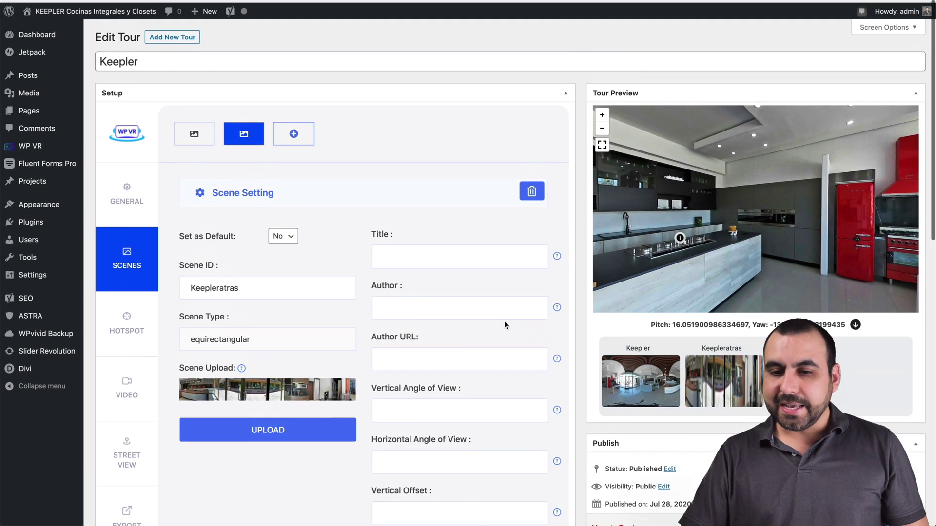
mouse_move(758, 232)
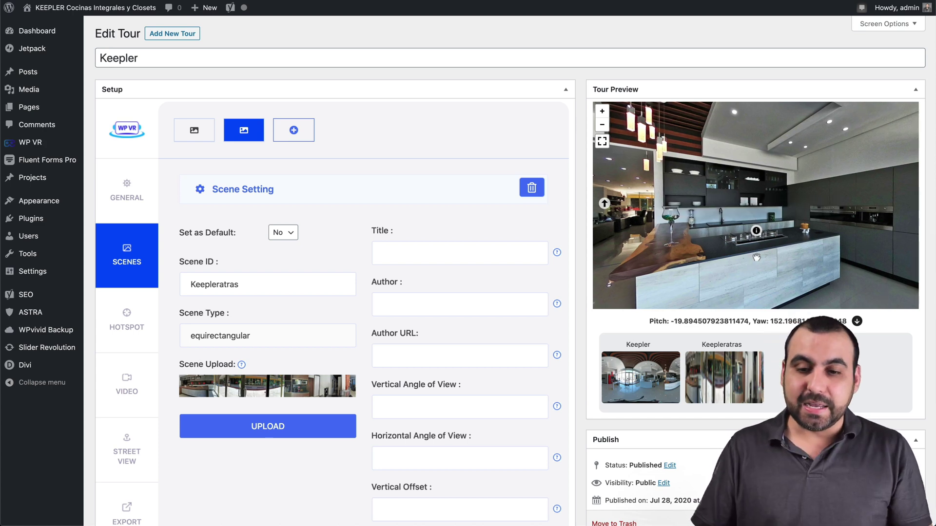
left_click_drag(756, 257, 758, 204)
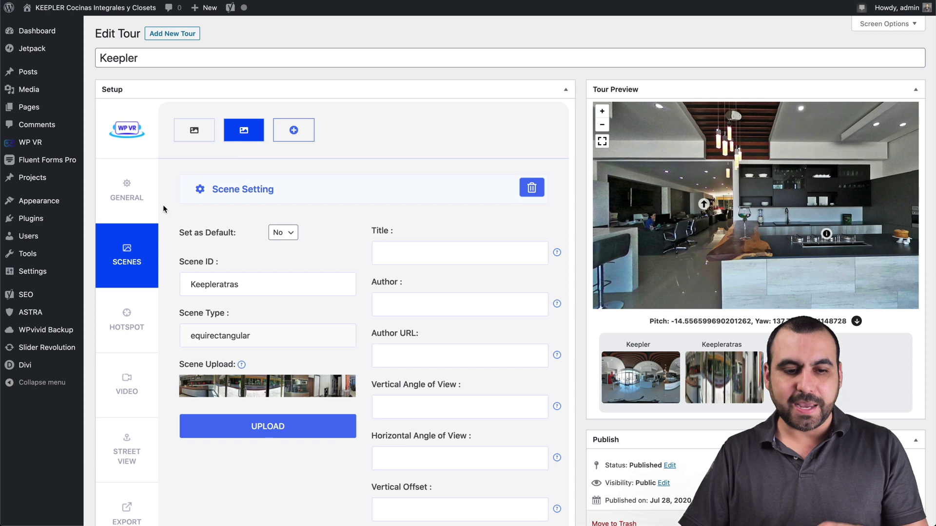
Step: Load the Keepler scene's hotspots and sample a panorama spot's pitch and yaw in the preview
left_click(126, 322)
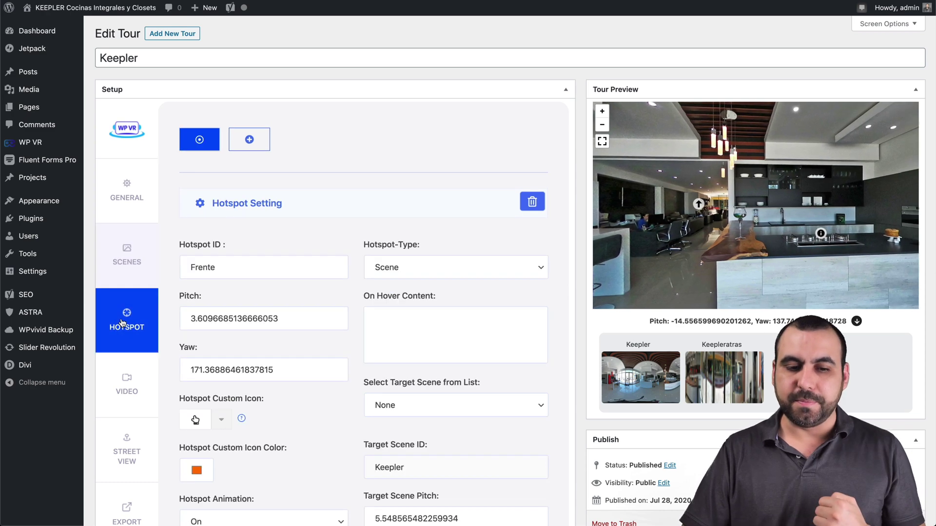
left_click(122, 279)
left_click(194, 131)
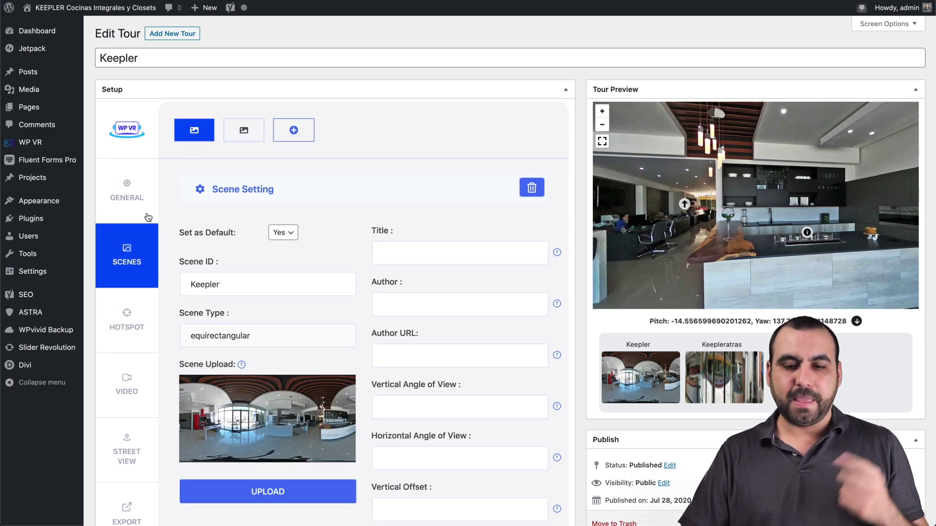
left_click(121, 327)
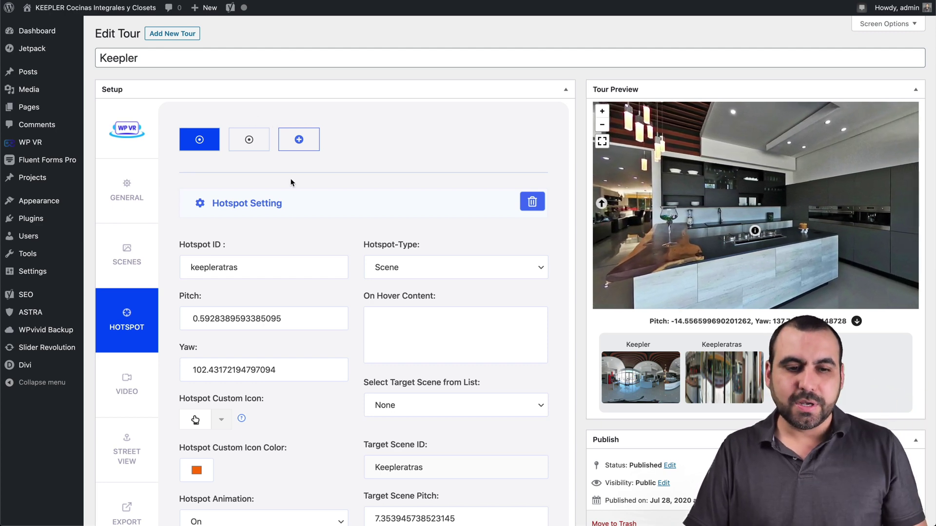
scroll(291, 183, "down", 1)
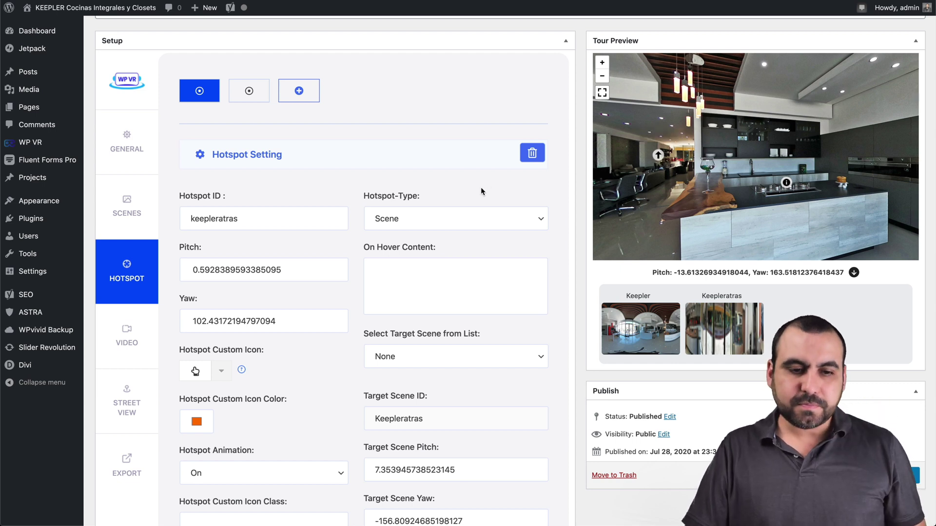
scroll(478, 188, "down", 1)
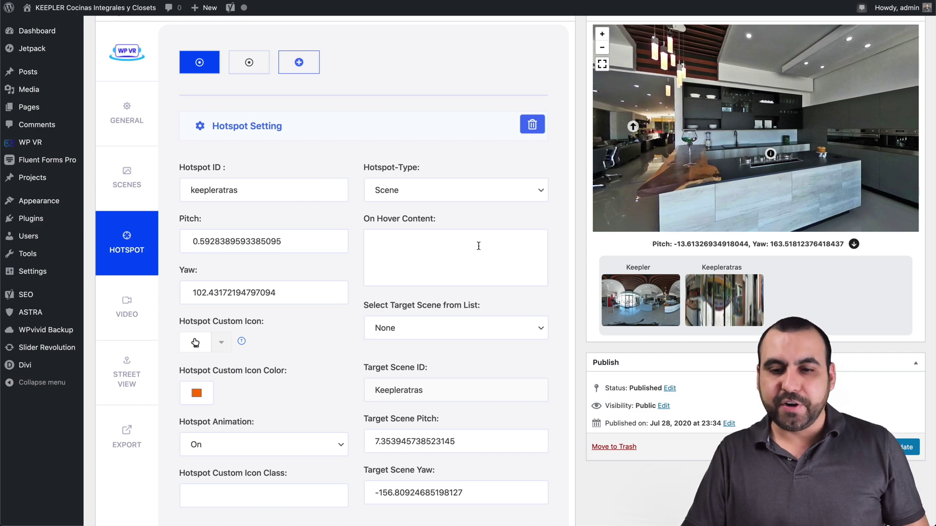
left_click_drag(609, 93, 779, 141)
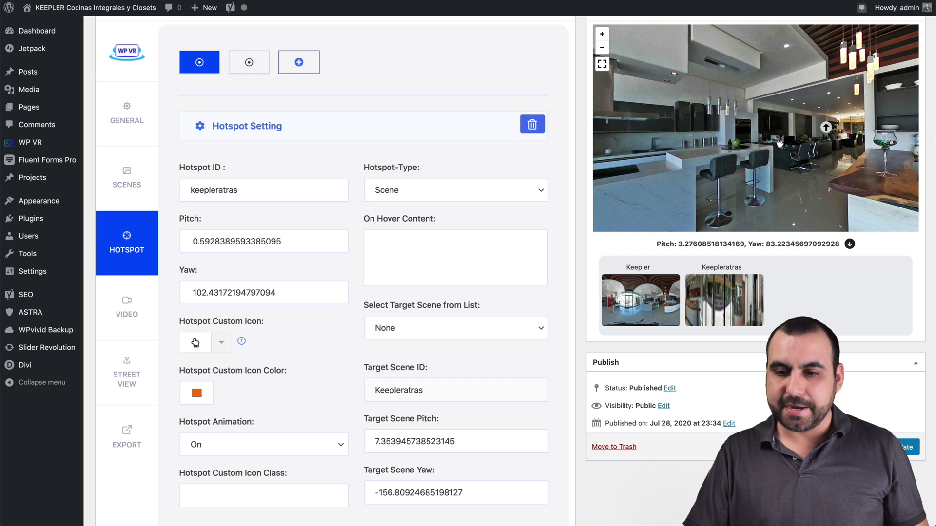
left_click(782, 142)
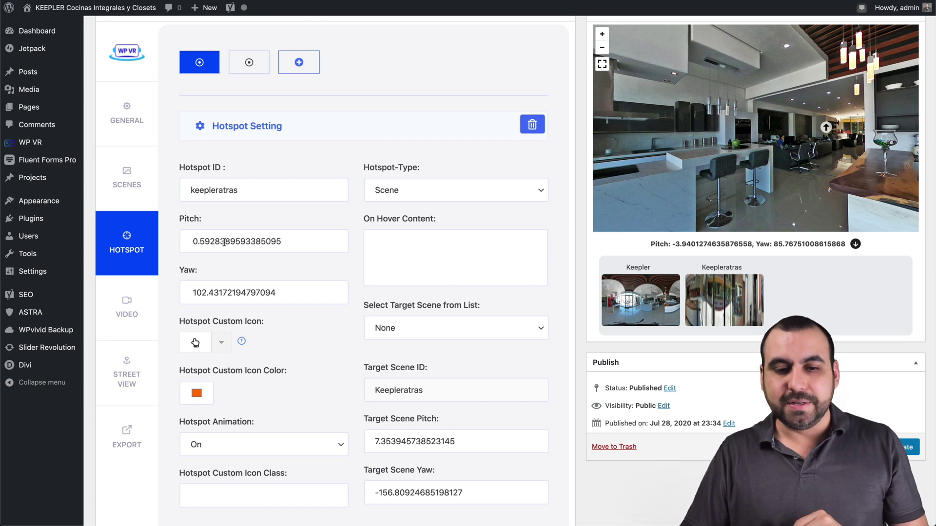
Step: Keep the keepleratras hotspot's type on Scene, linking to the Keepleratras scene
left_click(409, 190)
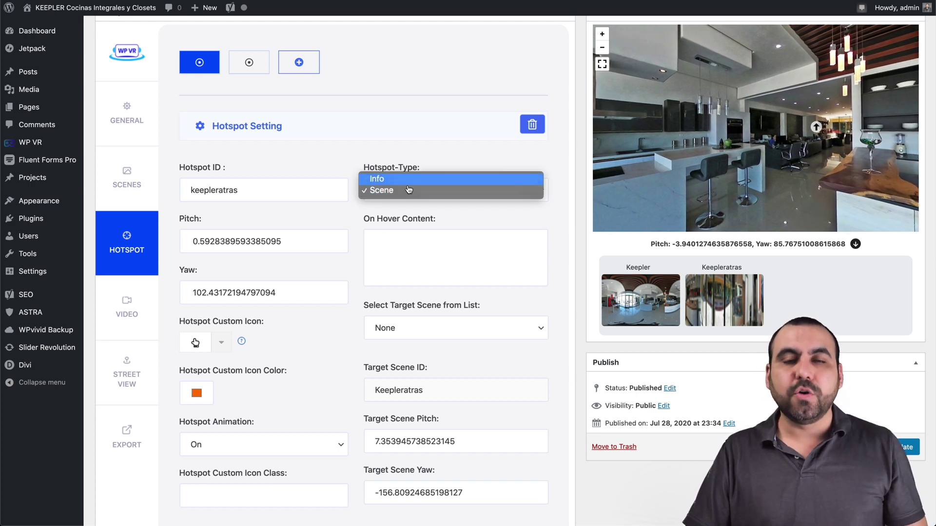
left_click(356, 231)
scroll(424, 273, "down", 3)
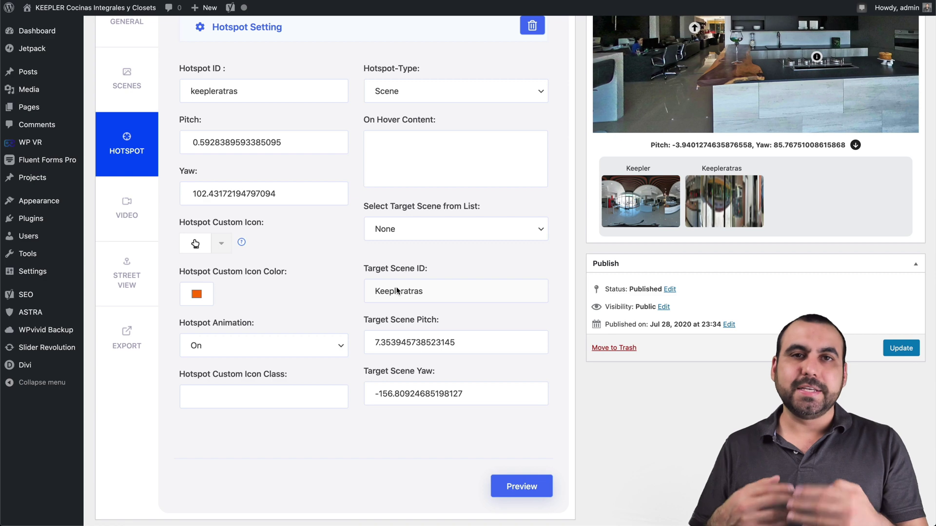
scroll(398, 291, "up", 3)
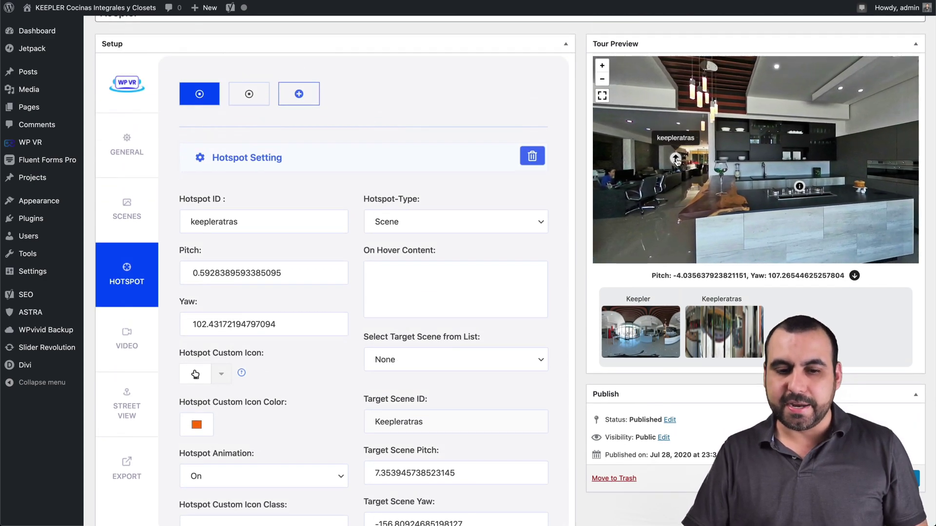
Step: Inspect the parrilla info hotspot's On Click Content YouTube iframe embed code
left_click(254, 93)
scroll(254, 93, "down", 2)
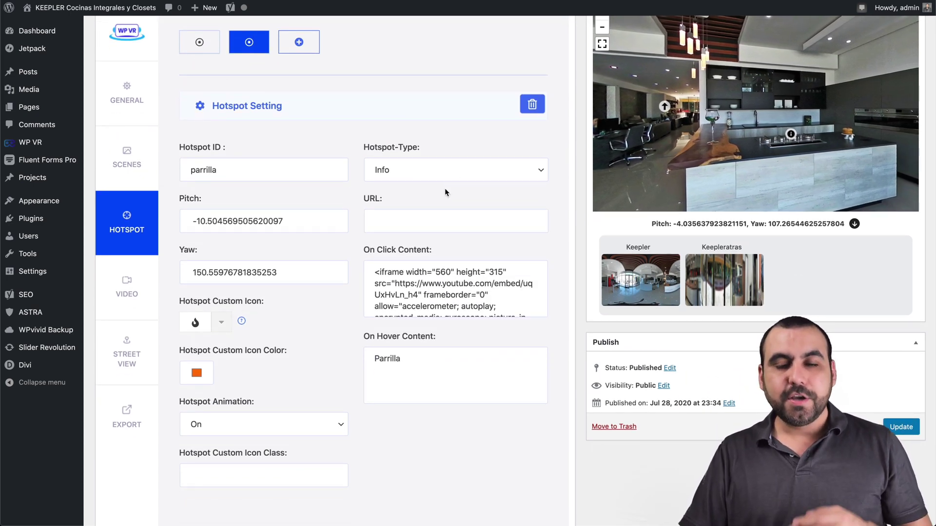
scroll(358, 215, "down", 1)
scroll(357, 214, "down", 1)
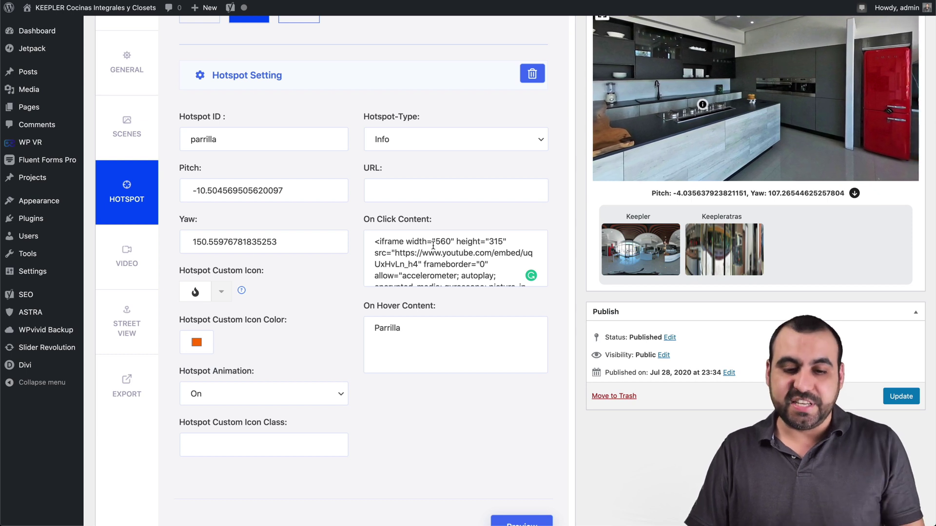
left_click_drag(412, 244, 447, 264)
left_click(447, 264)
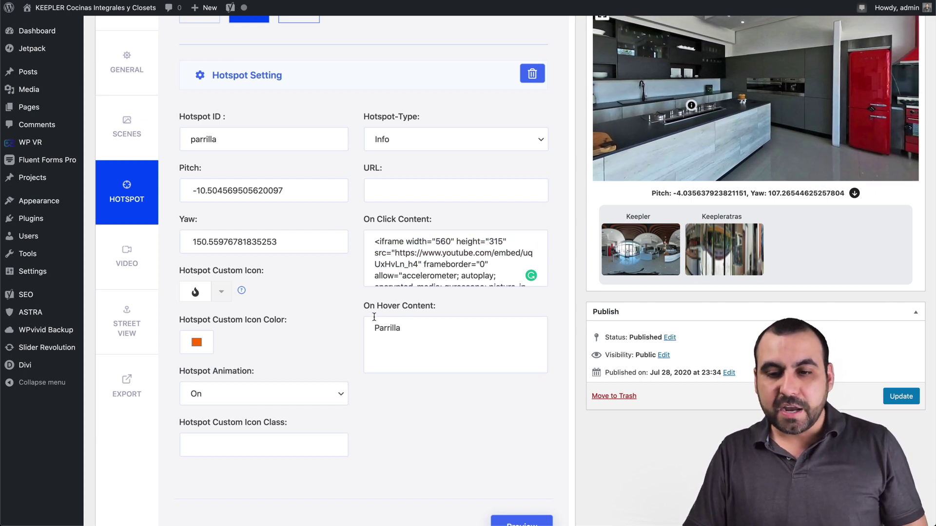
scroll(697, 139, "up", 1)
Step: Play the Parrilla hotspot's video popup in the Tour Preview, then close it
left_click(683, 137)
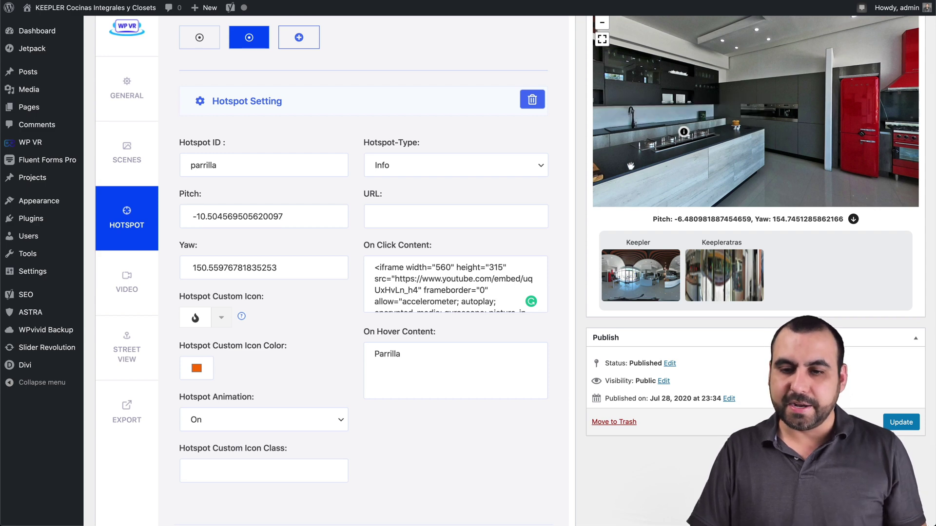
left_click(684, 130)
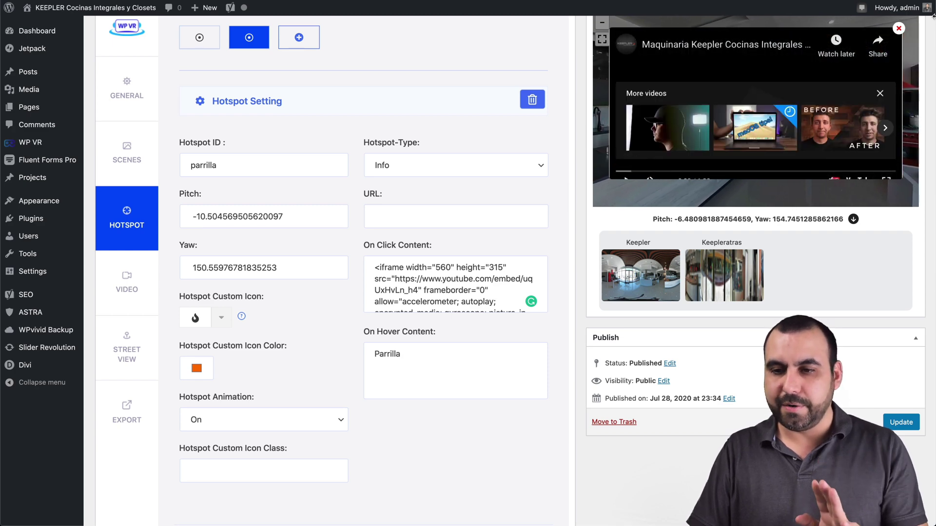
left_click(898, 29)
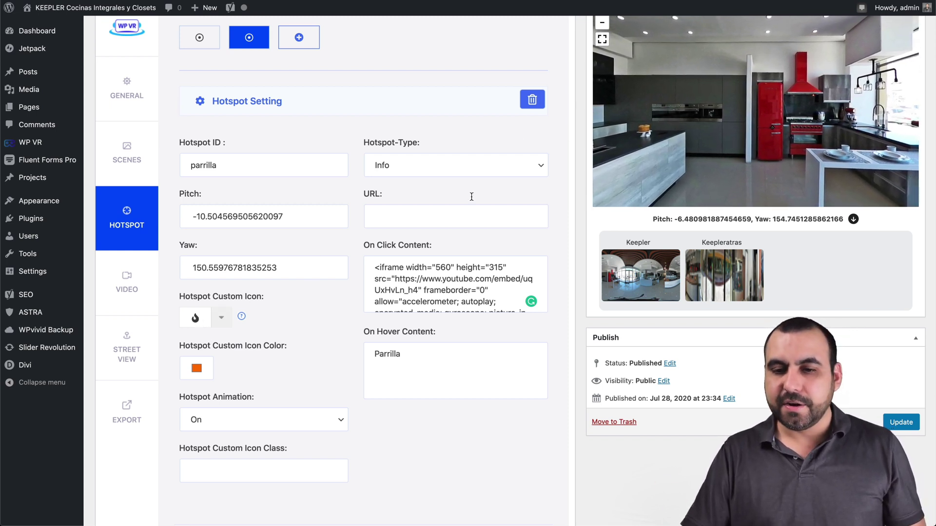
left_click(755, 152)
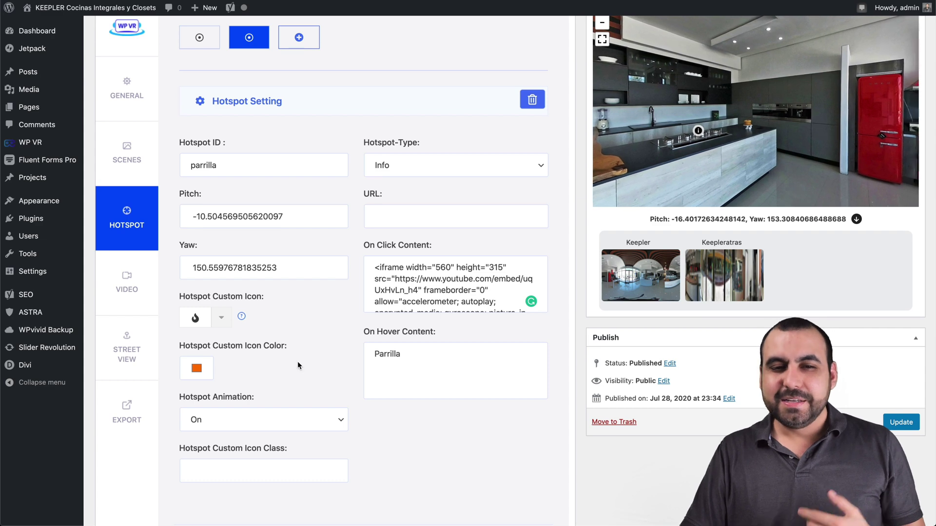
scroll(342, 165, "up", 2)
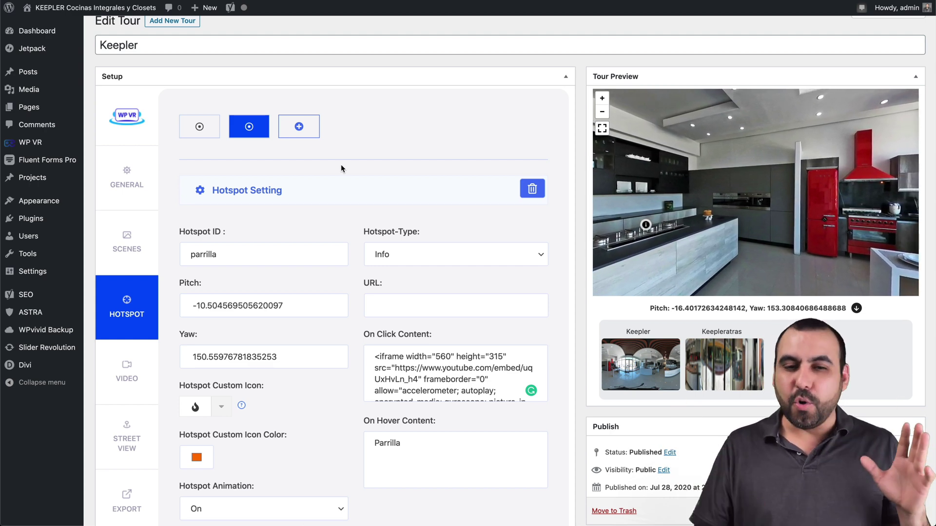
scroll(71, 293, "down", 2)
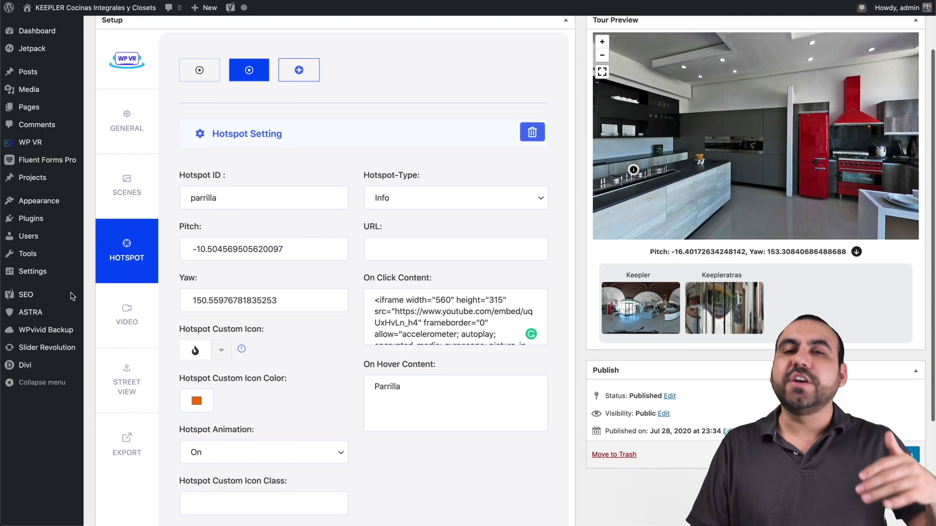
left_click(114, 322)
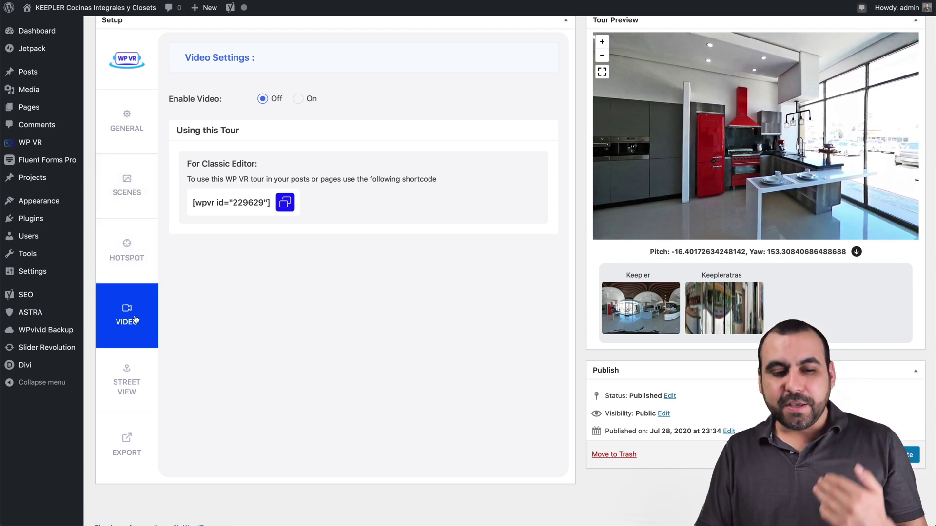
Step: Show the Keepler tour's Embed Google Street View settings, with Street View left Off
left_click(133, 380)
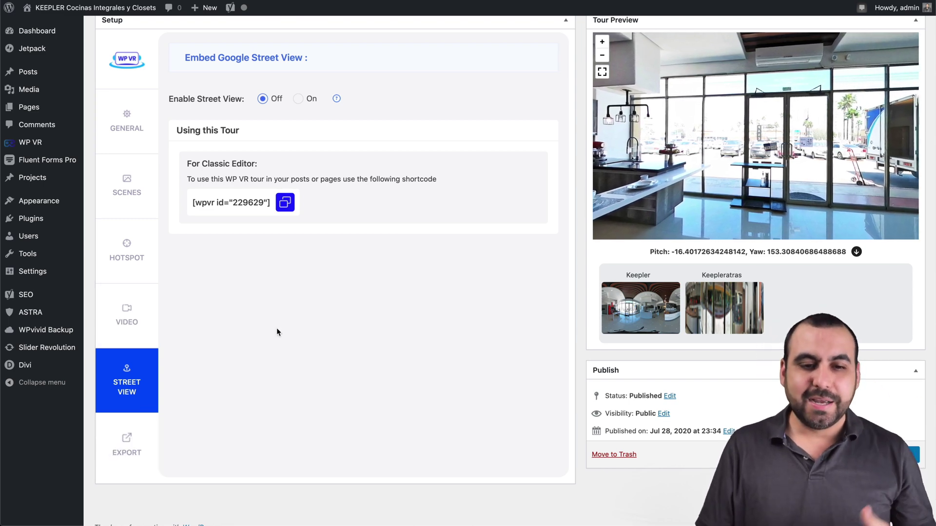
Step: Return to the Keepler tour's General Control Buttons settings to review the enabled navigation buttons
left_click(127, 122)
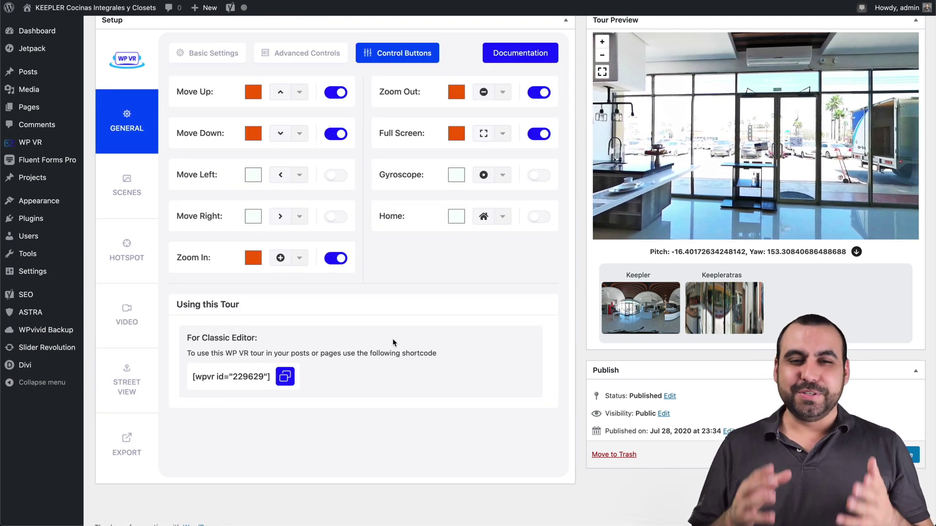